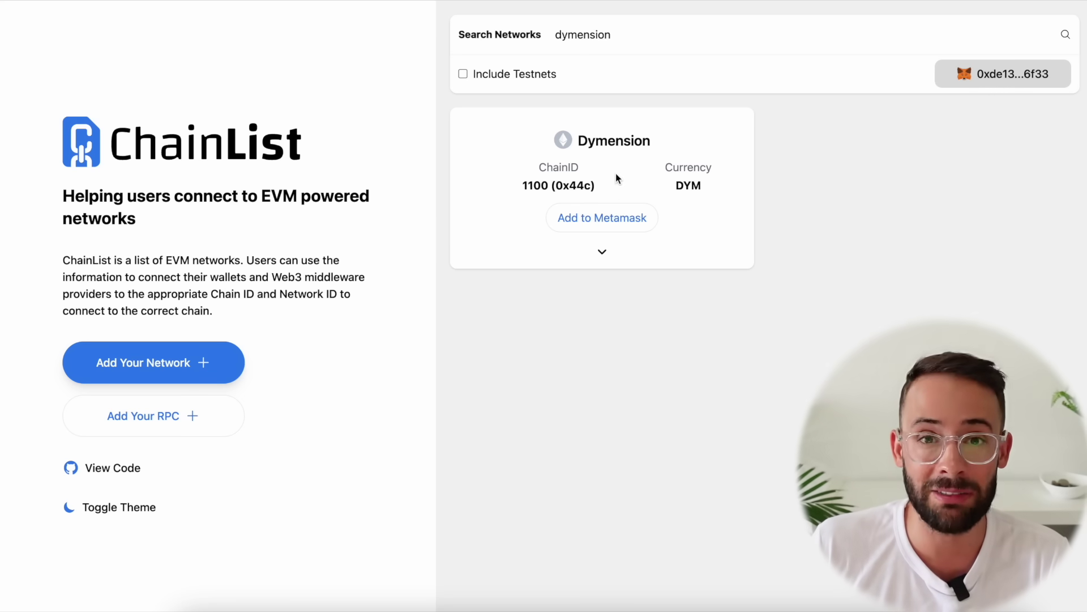
Add the Dymension network to MetaMask from ChainList and switch the wallet to it
left_click(626, 223)
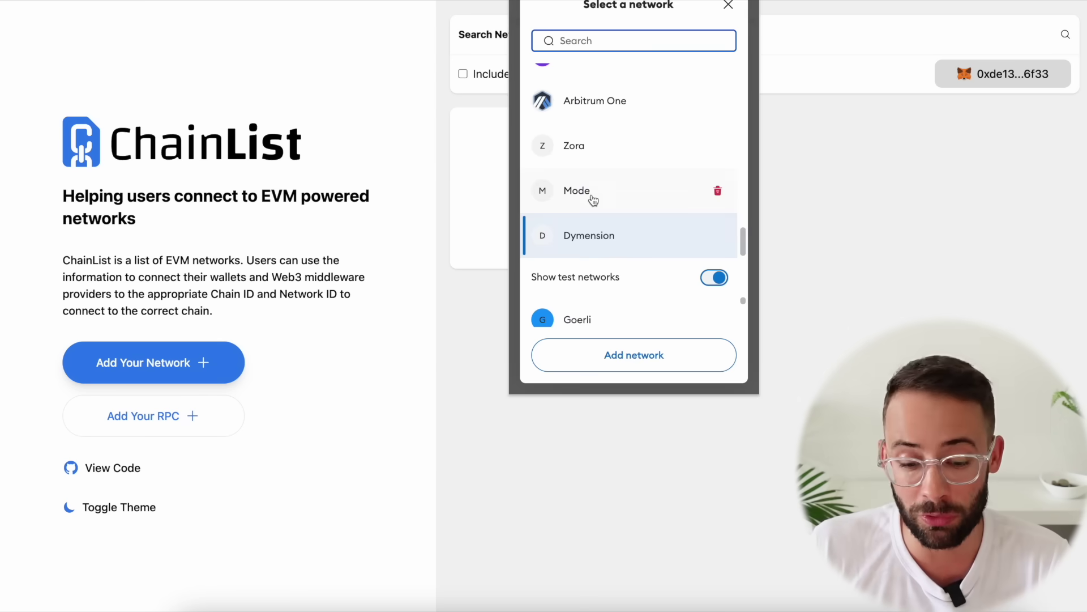
scroll(602, 172, "up", 1)
scroll(595, 136, "down", 2)
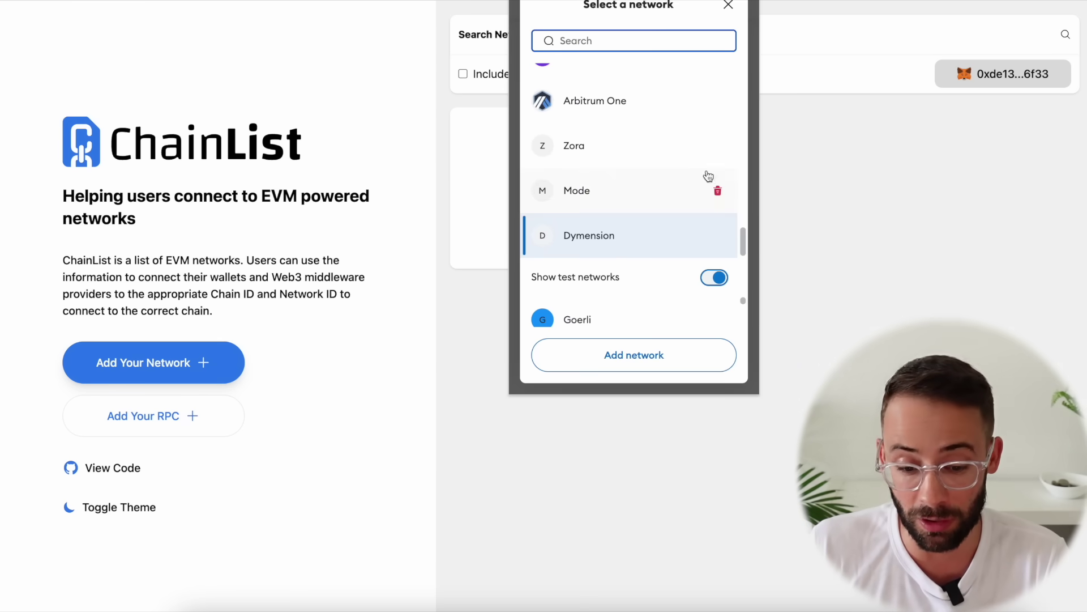
scroll(583, 114, "up", 3)
scroll(589, 124, "down", 3)
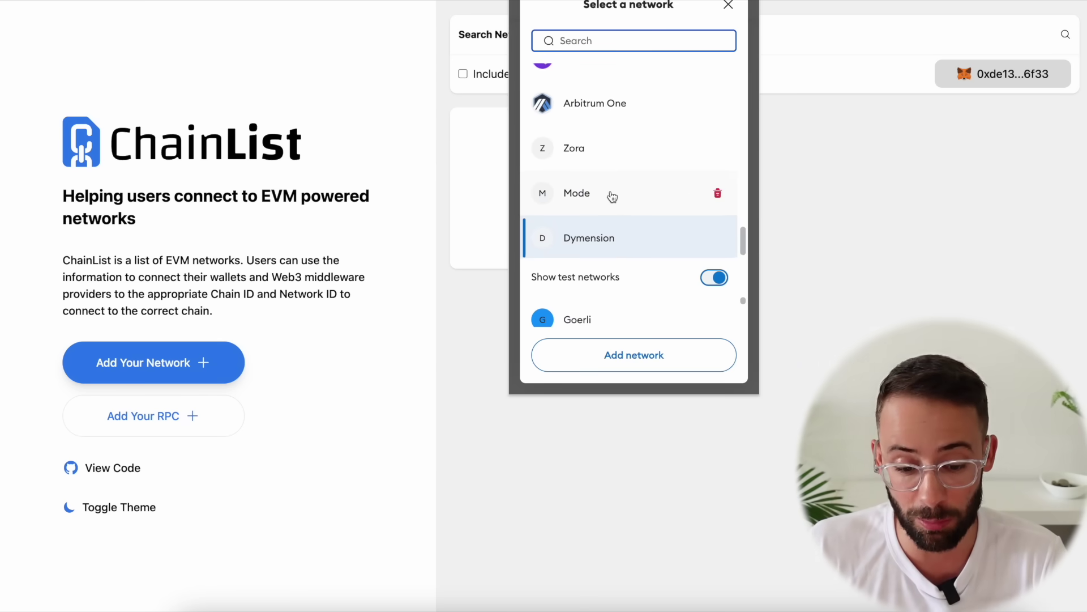
left_click(597, 243)
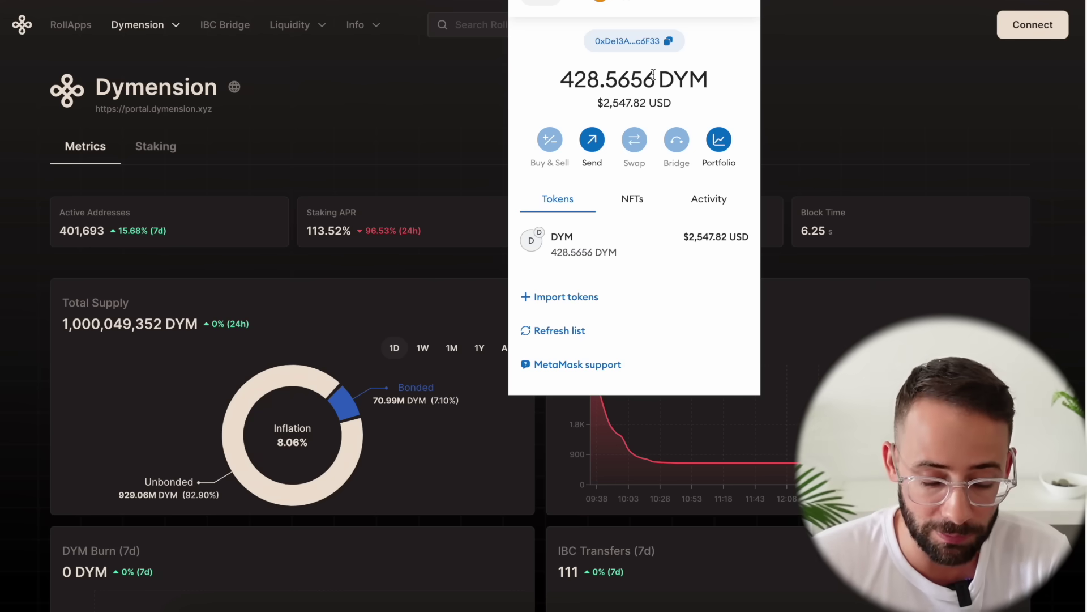
Close the MetaMask popup after reviewing the 428.5656 DYM balance
left_click(177, 24)
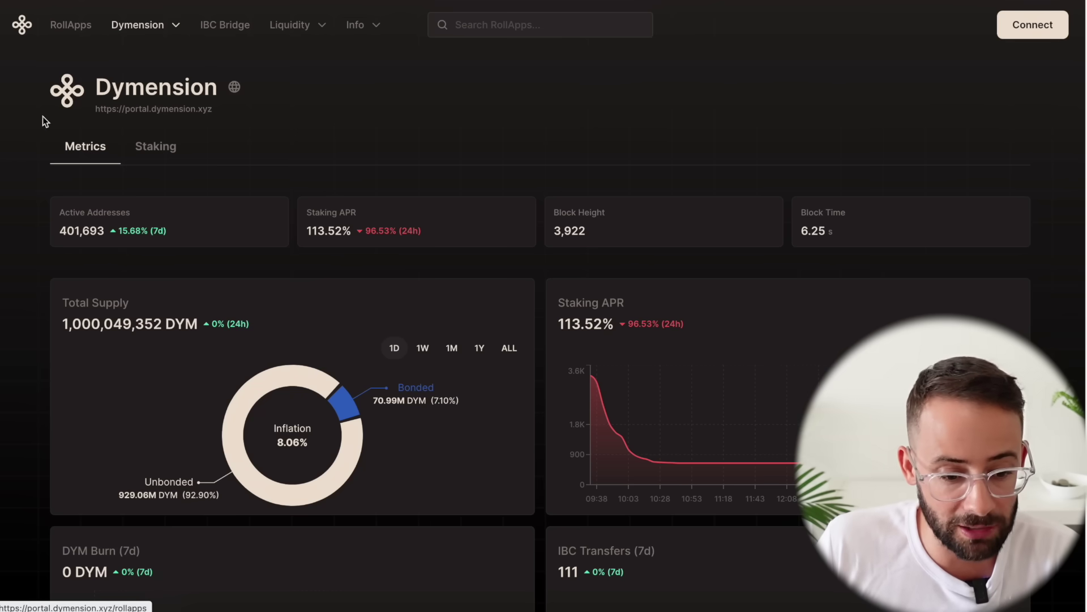
Go to the Dymension Portal staking page via the Dymension menu
mouse_move(171, 27)
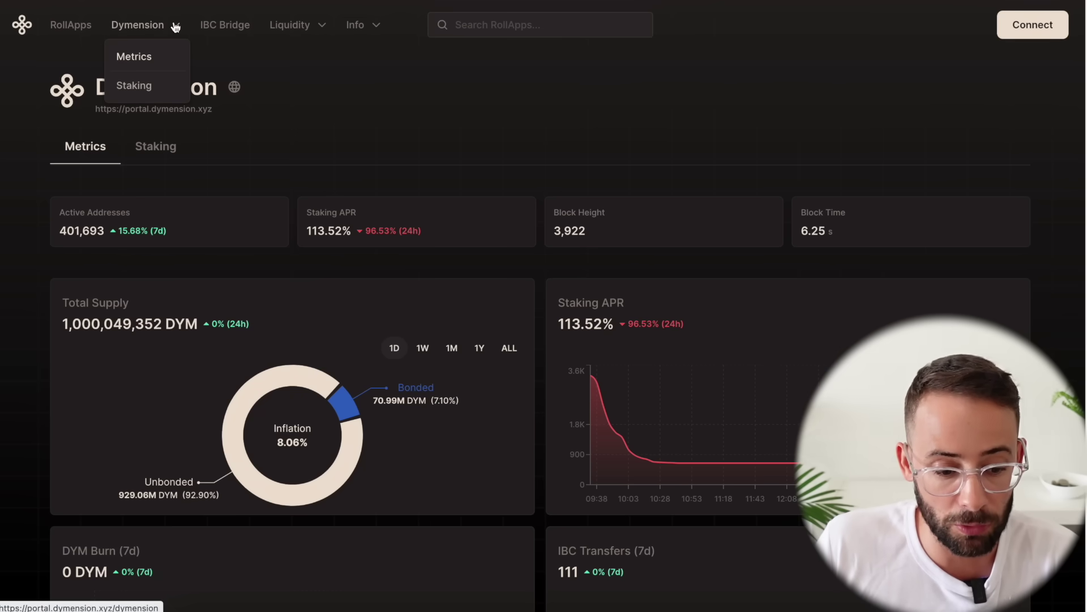
left_click(140, 86)
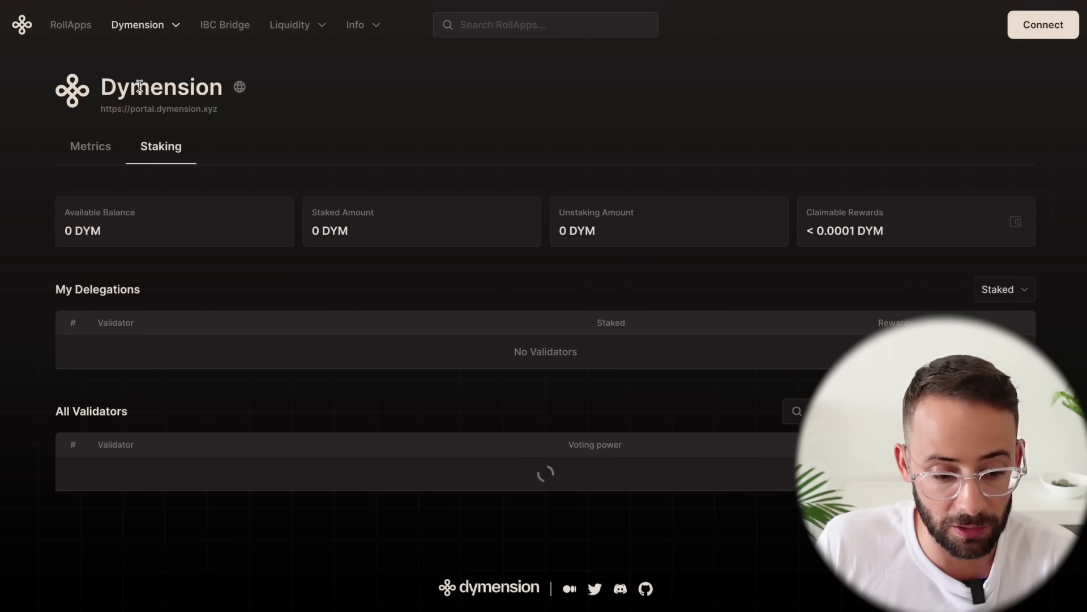
scroll(255, 210, "down", 4)
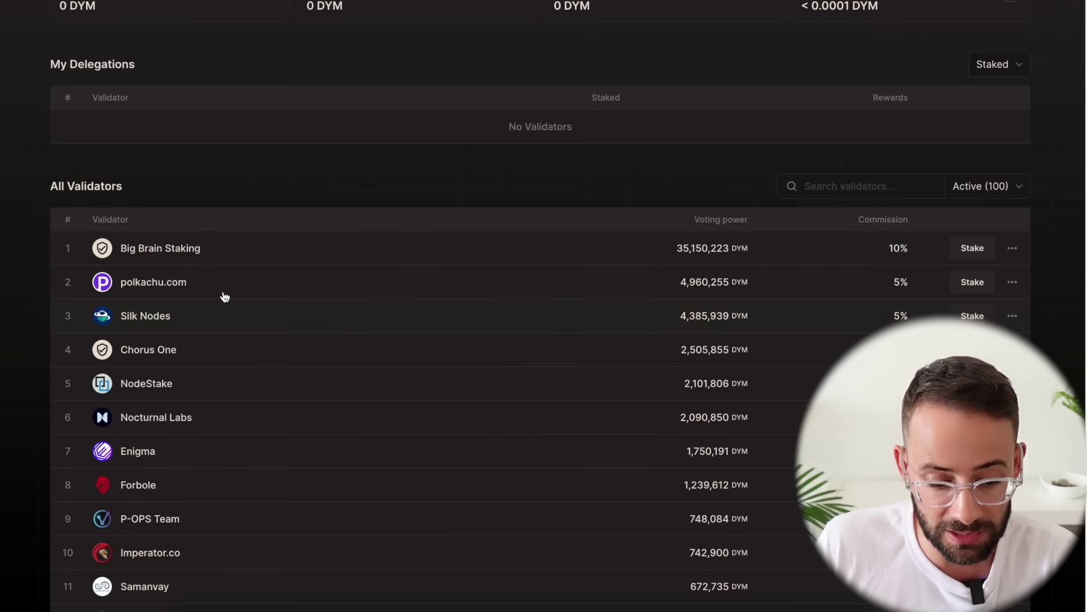
scroll(802, 441, "up", 2)
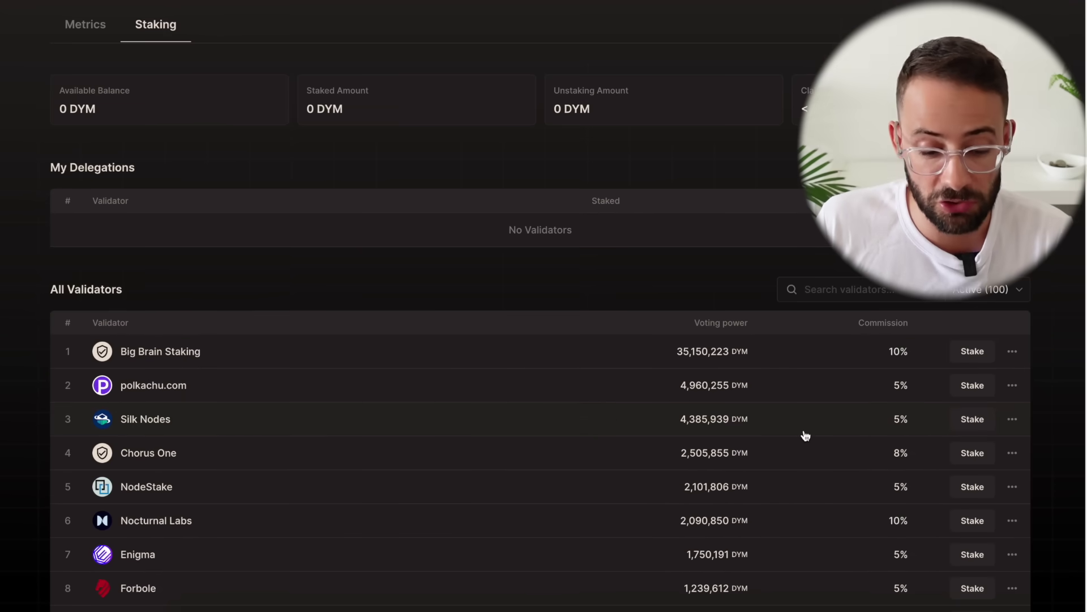
Sort the validators by commission and scroll through the All Validators list
left_click(886, 324)
scroll(882, 425, "down", 2)
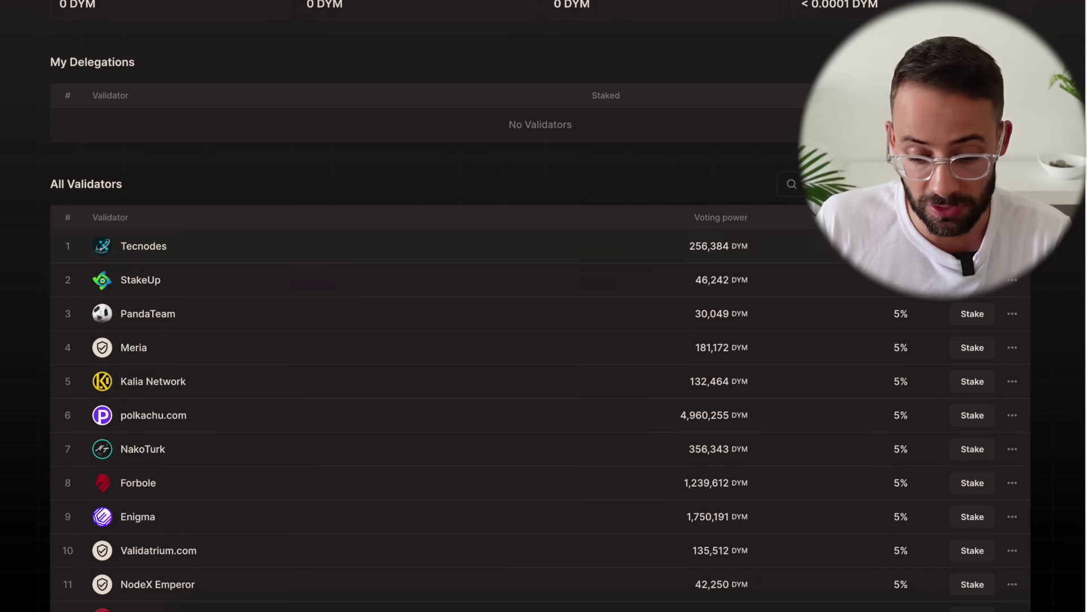
scroll(887, 374, "up", 2)
scroll(884, 397, "down", 18)
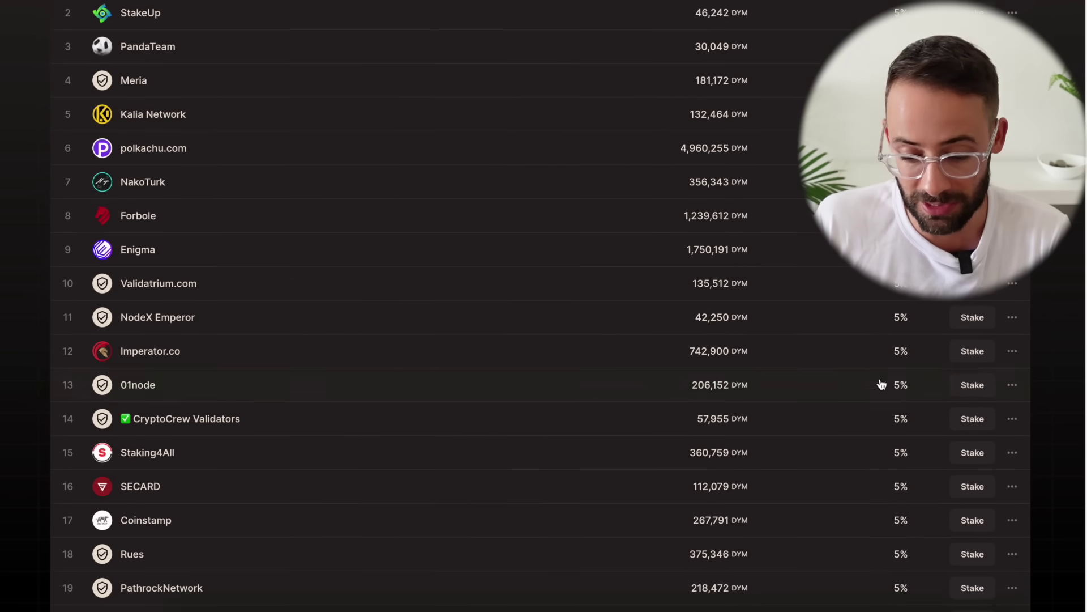
scroll(880, 319, "down", 20)
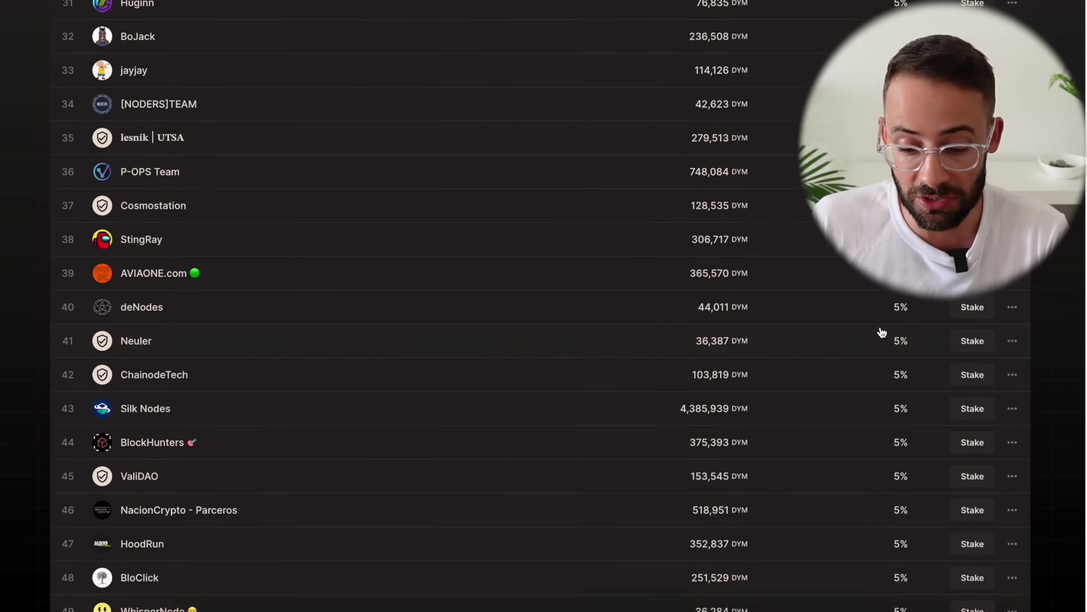
scroll(884, 337, "down", 20)
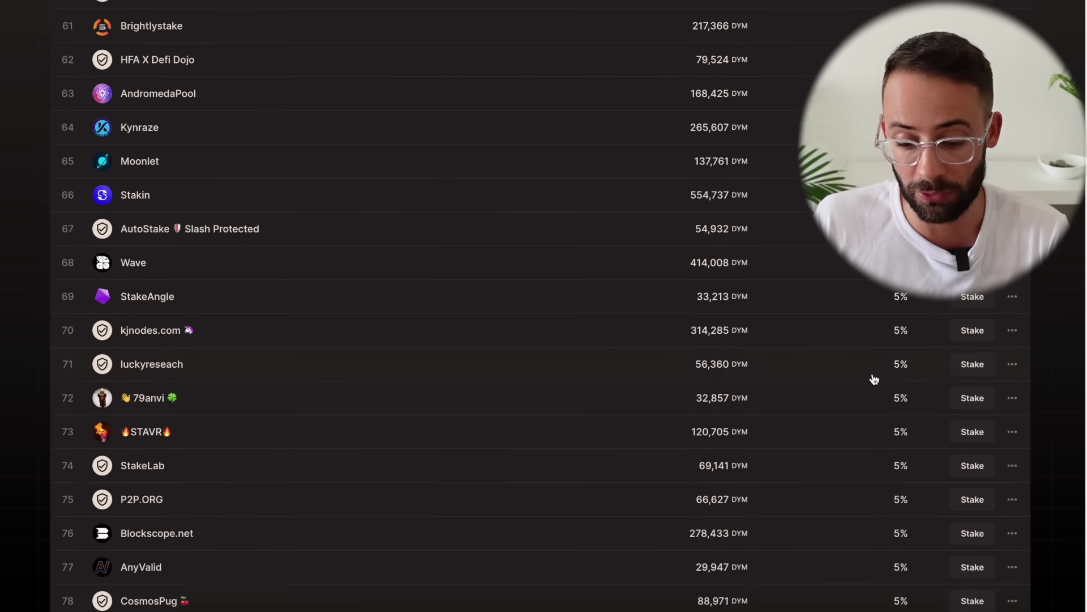
scroll(873, 389, "down", 3)
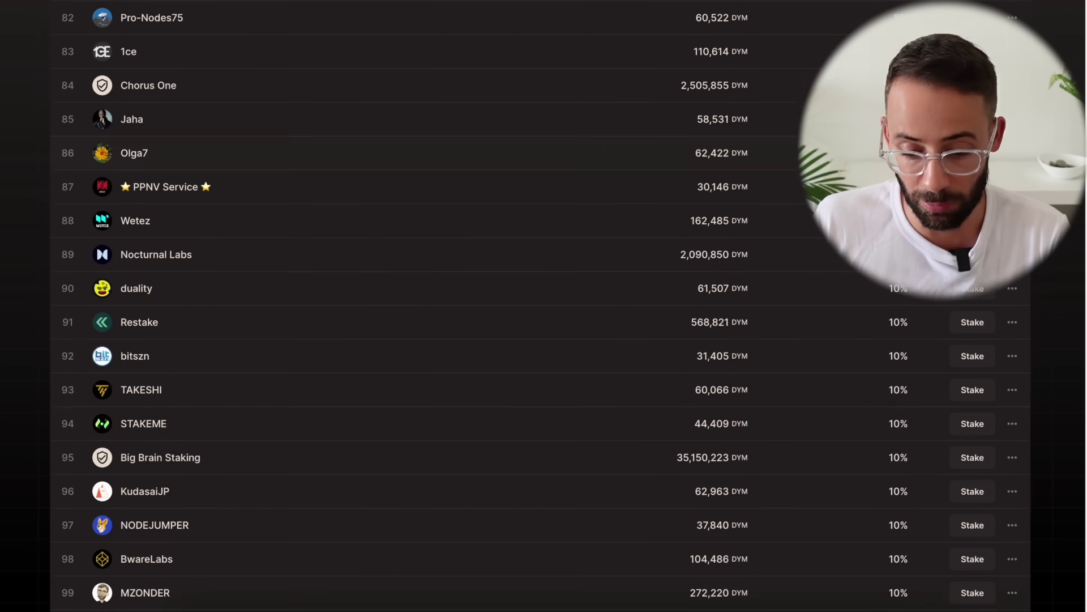
scroll(875, 419, "down", 3)
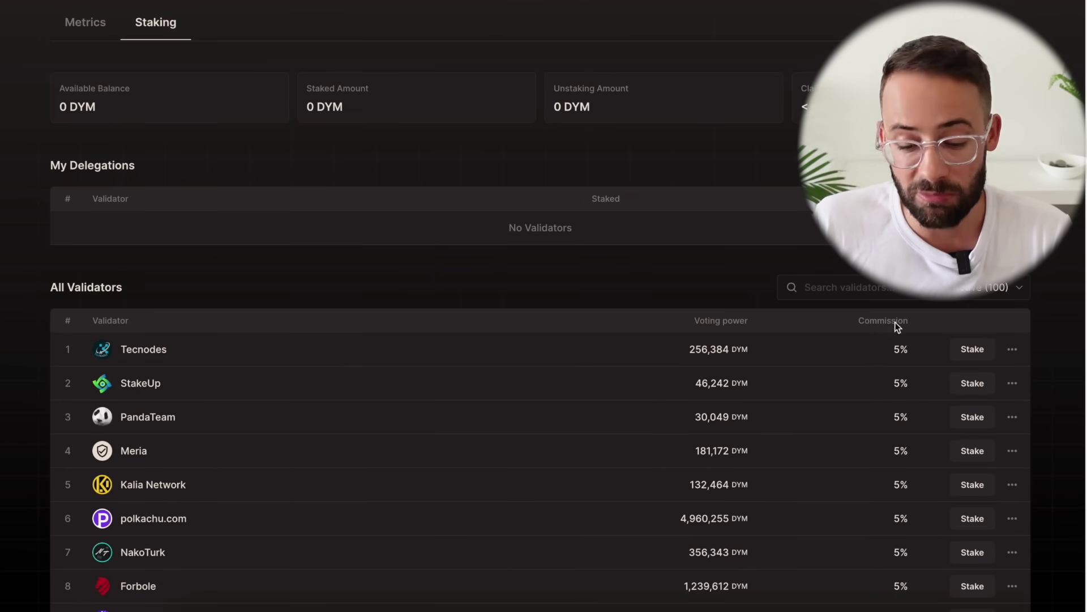
scroll(793, 369, "down", 2)
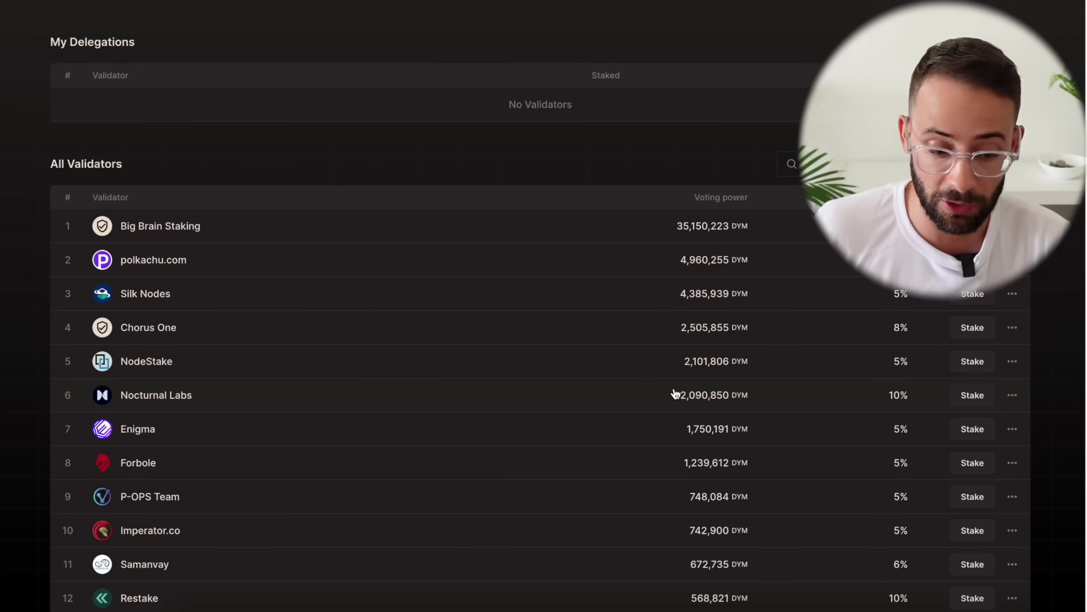
scroll(536, 354, "down", 1)
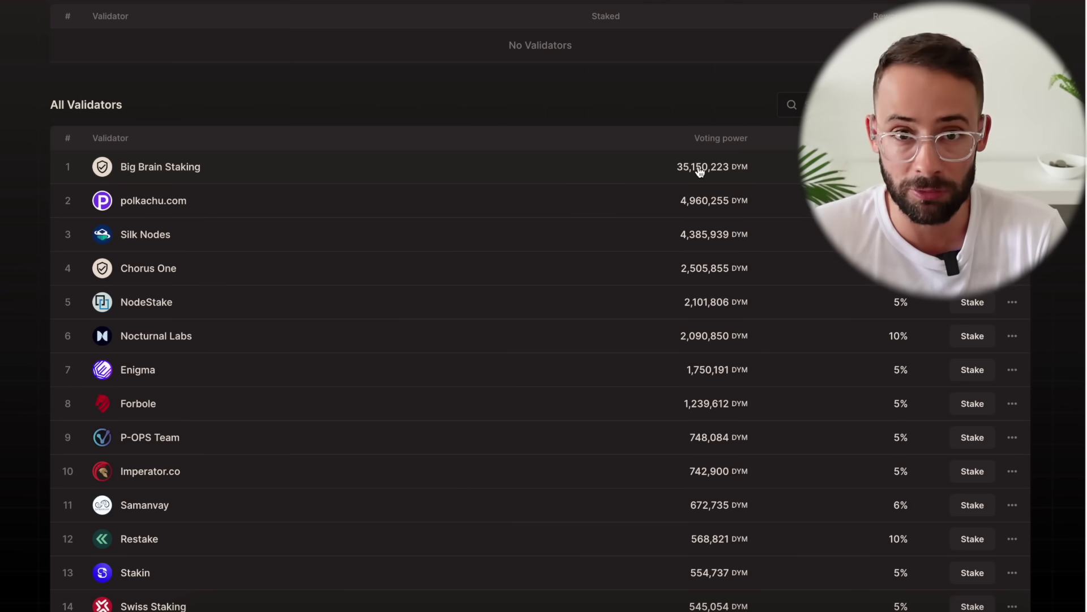
Search the validator list for 'nacion'
scroll(700, 171, "up", 5)
left_click(865, 417)
type("nacion")
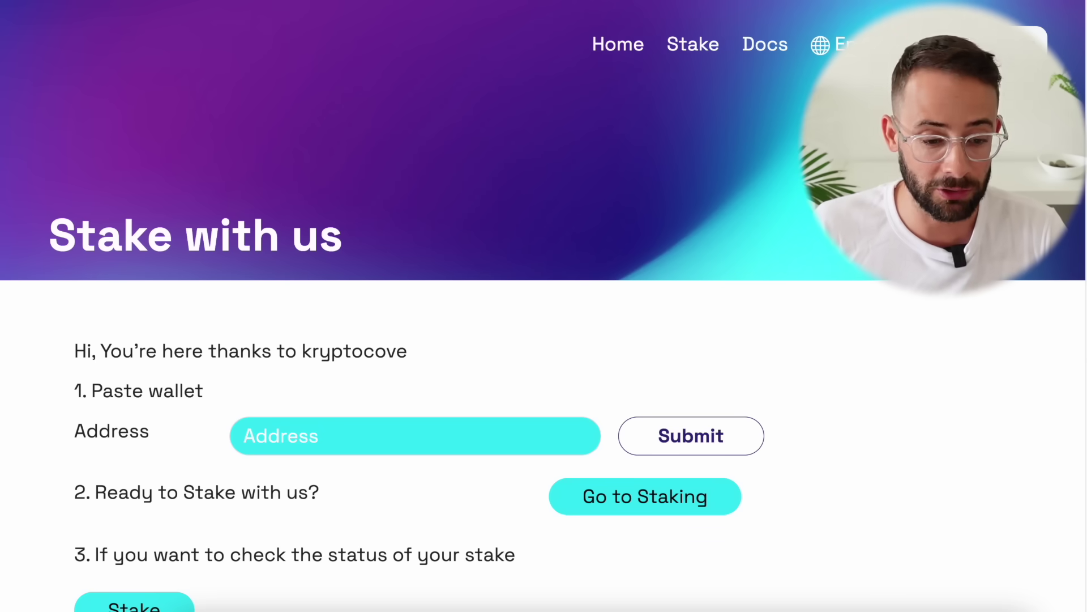
scroll(367, 194, "down", 3)
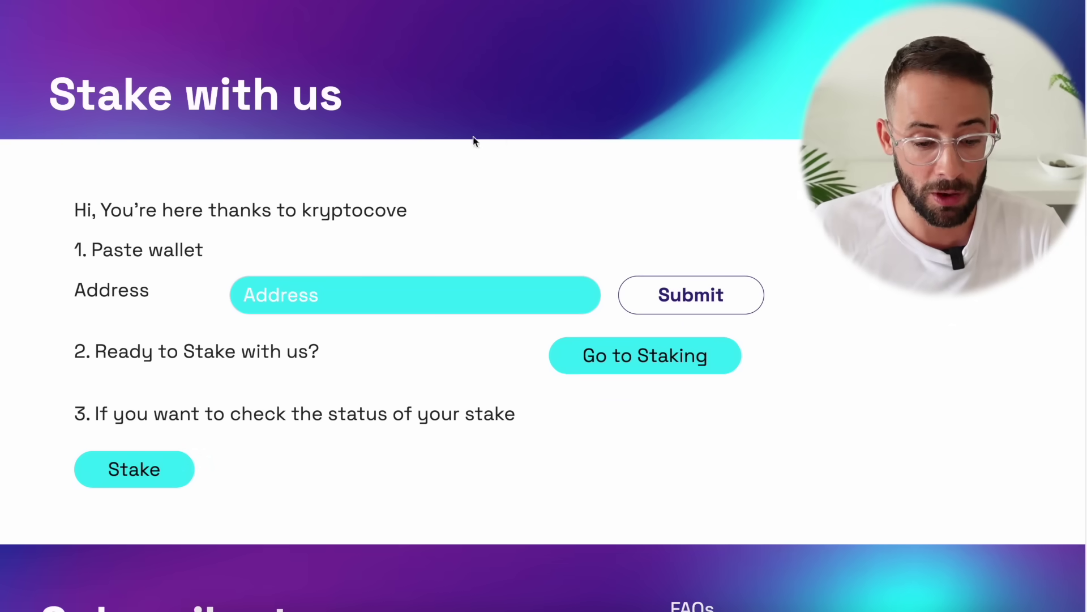
Register the copied MetaMask wallet address on Kryptocove, then continue to Dymension staking
left_click(691, 29)
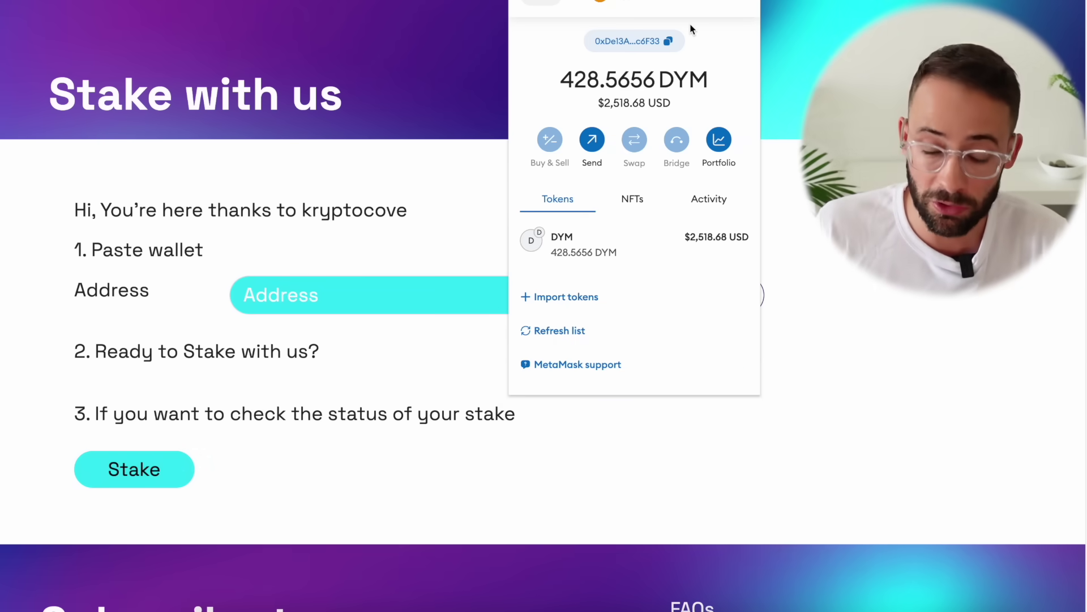
left_click(669, 41)
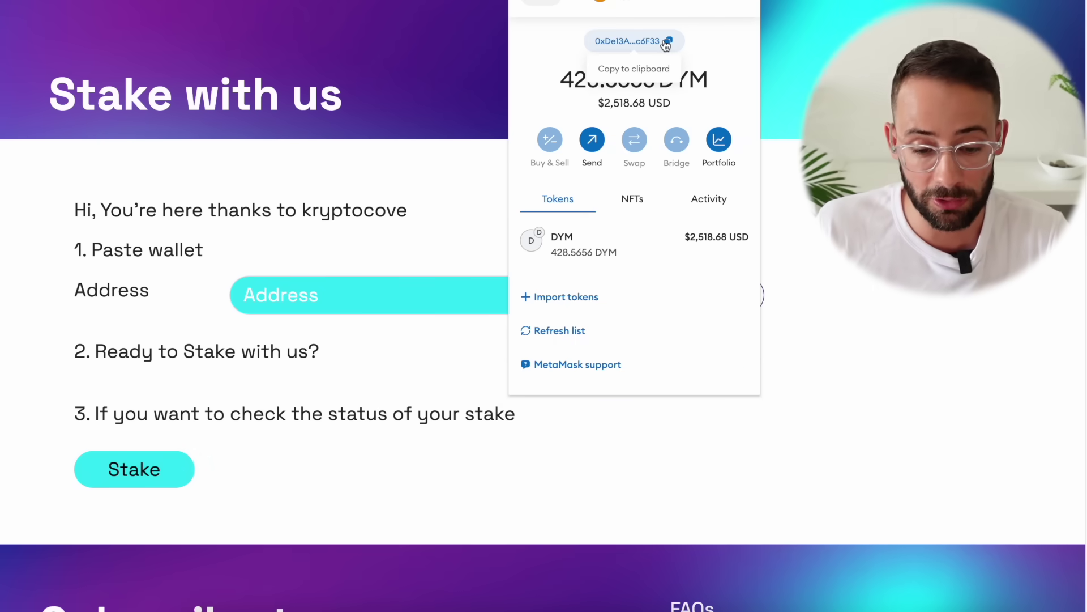
left_click(533, 301)
key("ctrl+v")
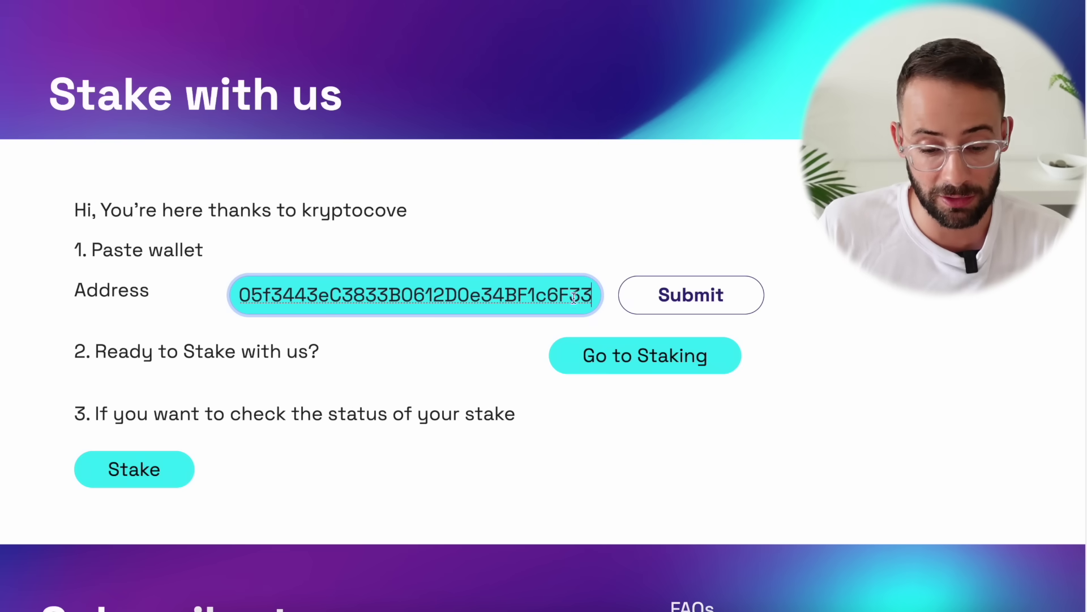
left_click(705, 301)
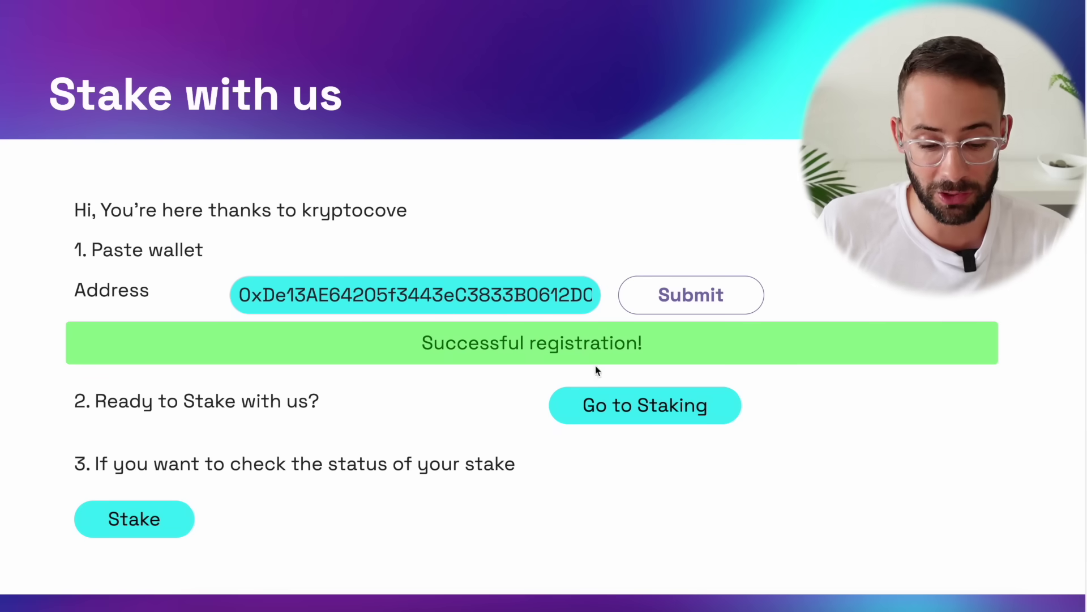
left_click(644, 409)
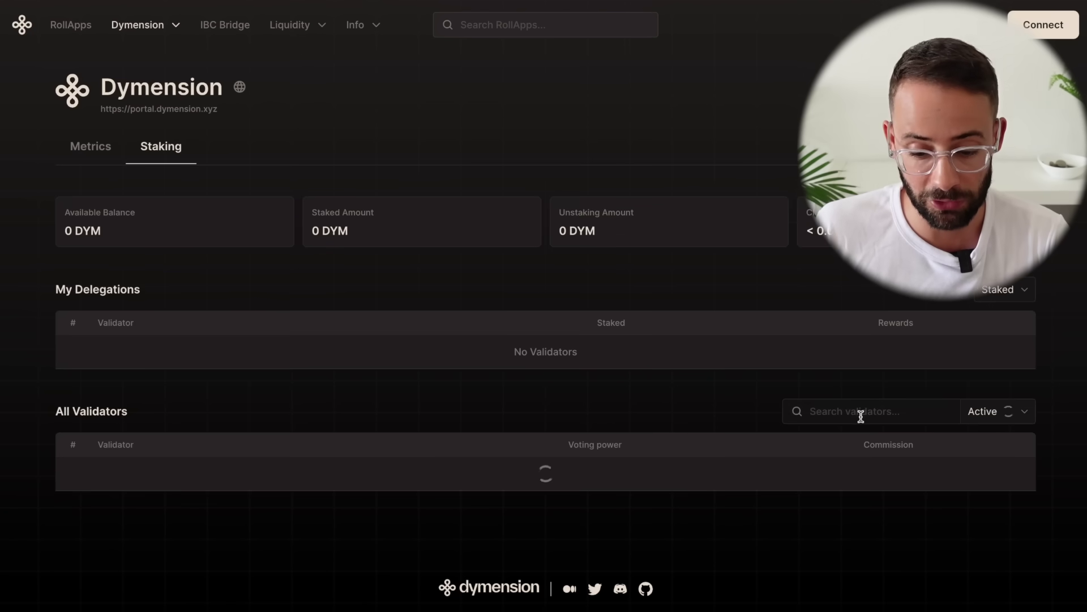
Connect MetaMask to the portal and filter validators by 'nacion'
left_click(1039, 28)
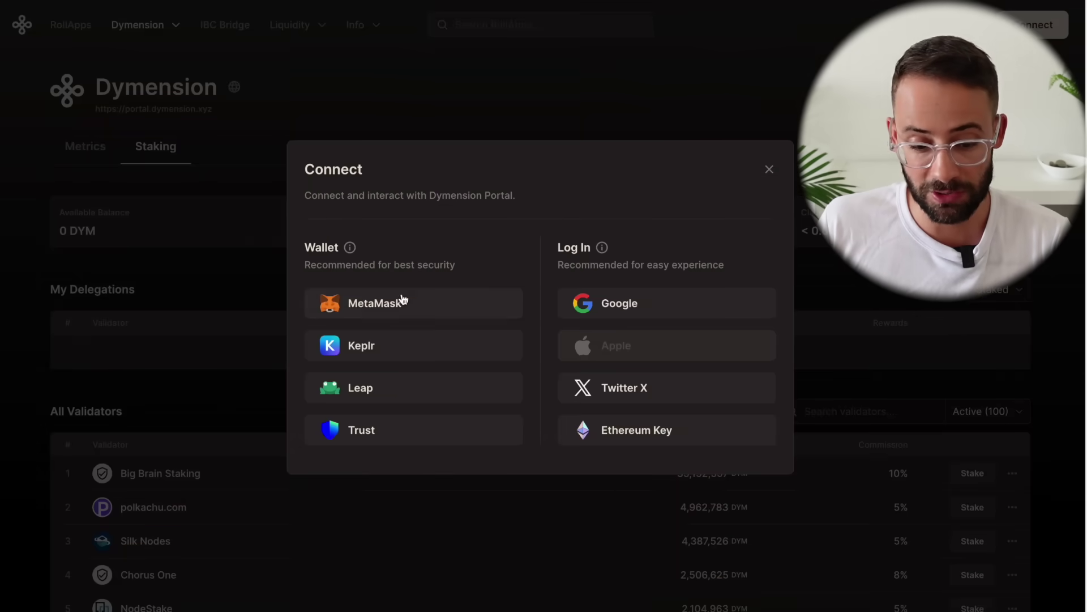
left_click(402, 301)
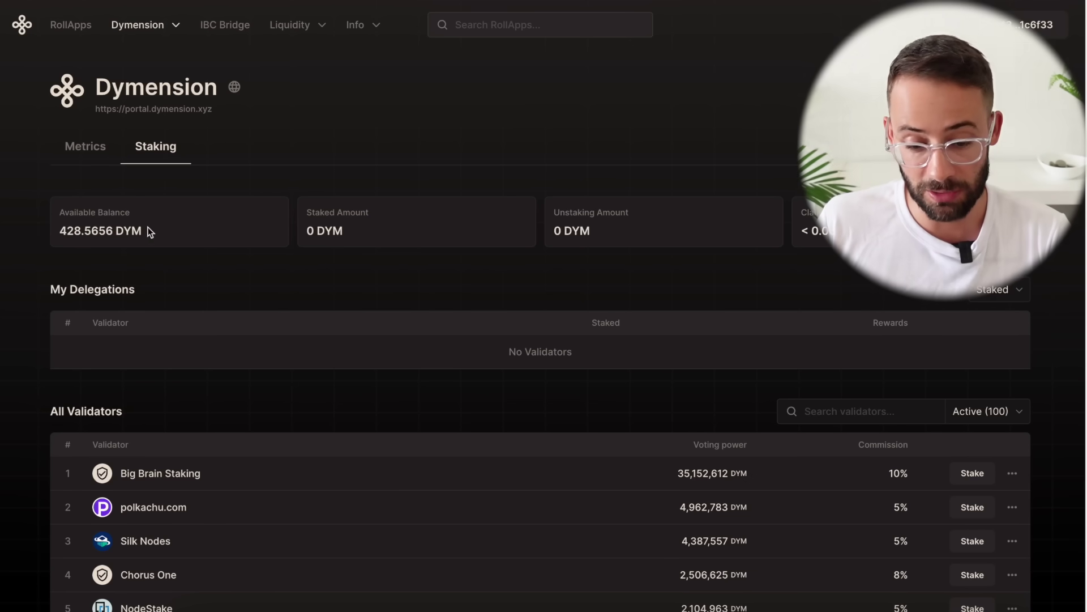
left_click(847, 413)
type("nacion")
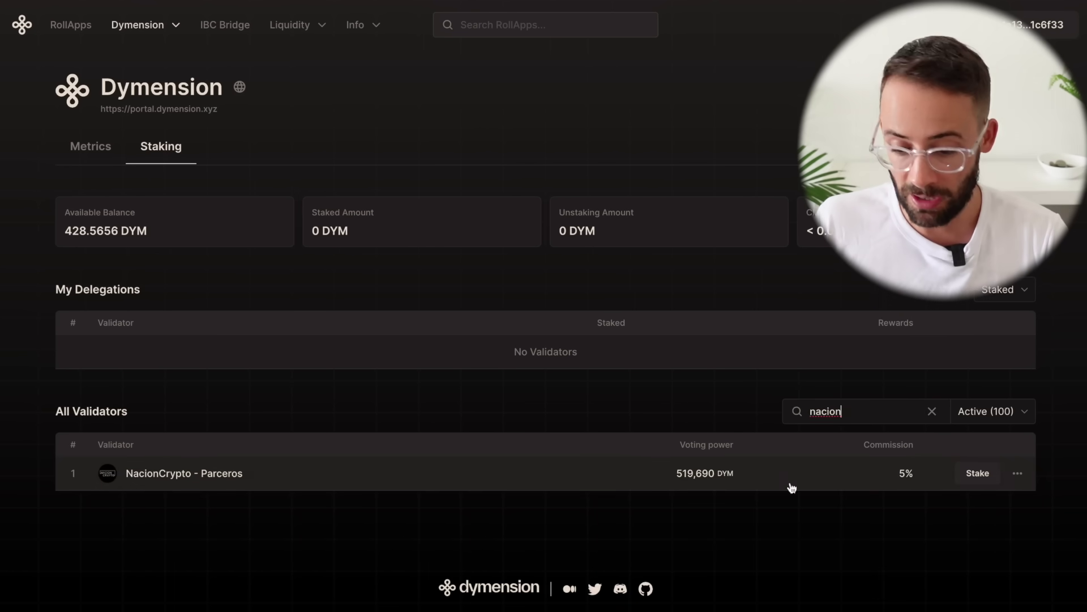
Enter 250 DYM in the NacionCrypto - Parceros stake dialog, highlighting the 21-day lock-up warning
left_click(981, 478)
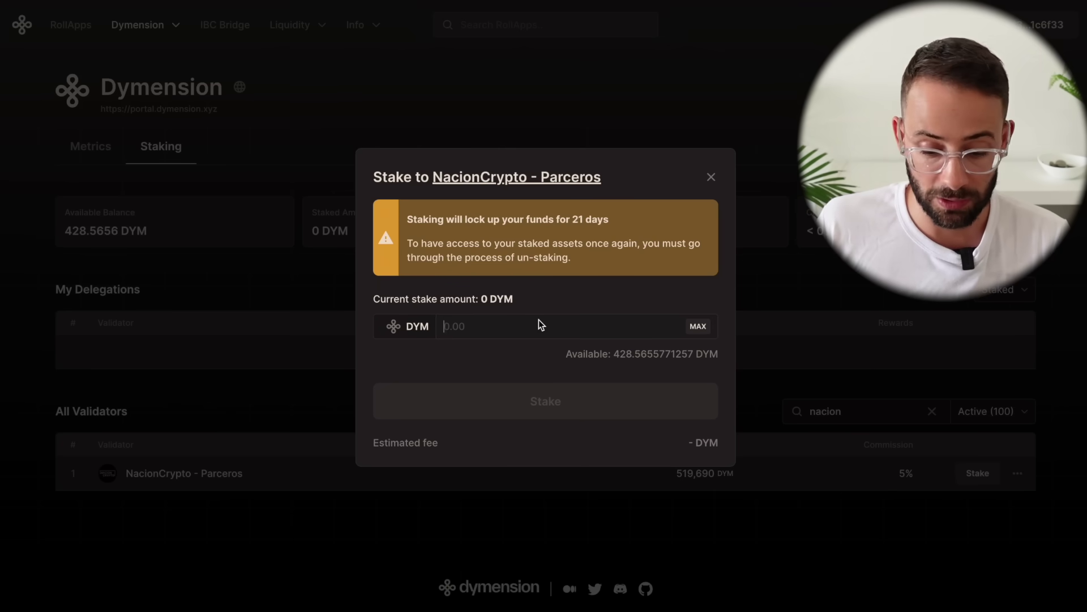
type("250")
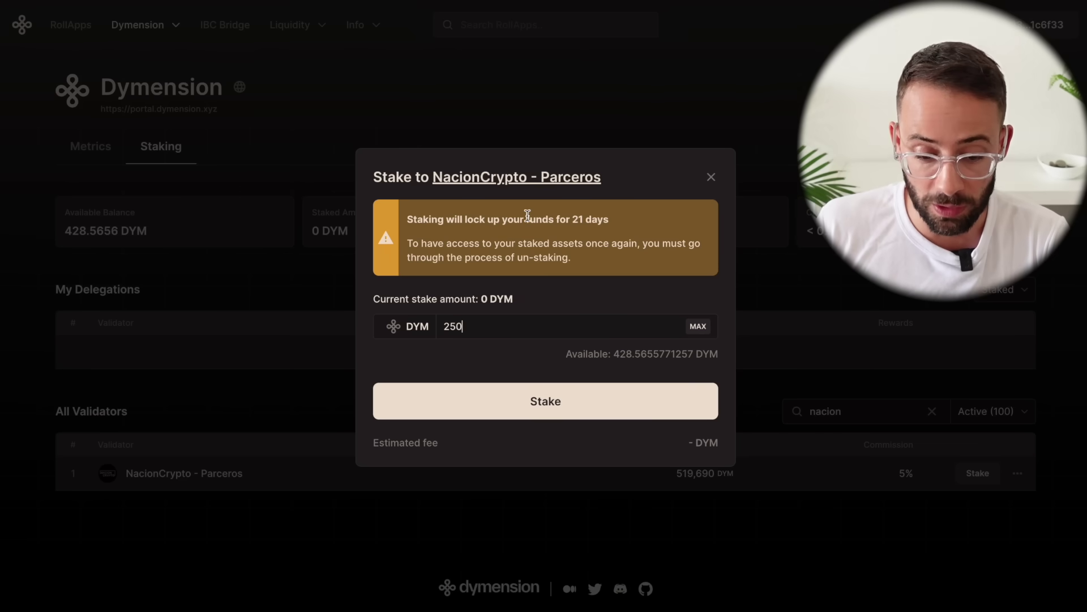
left_click_drag(526, 218, 606, 216)
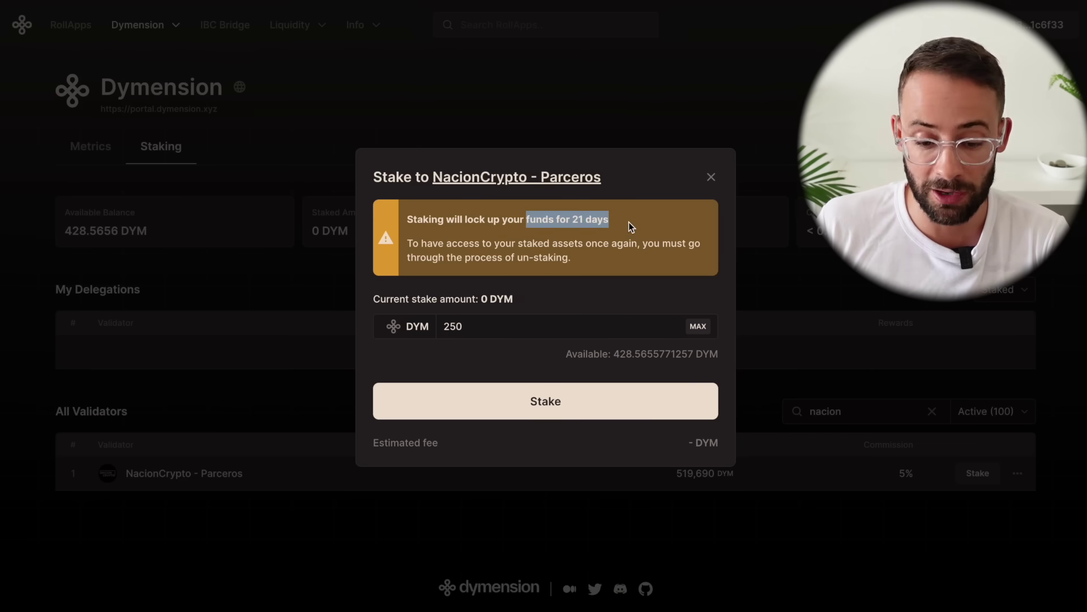
left_click(629, 222)
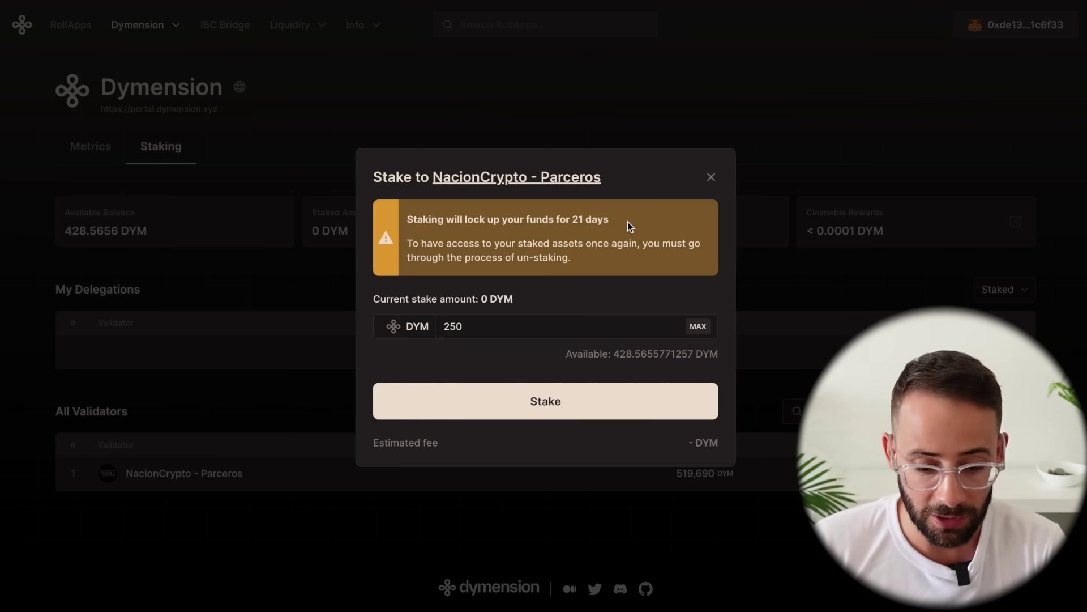
left_click(572, 413)
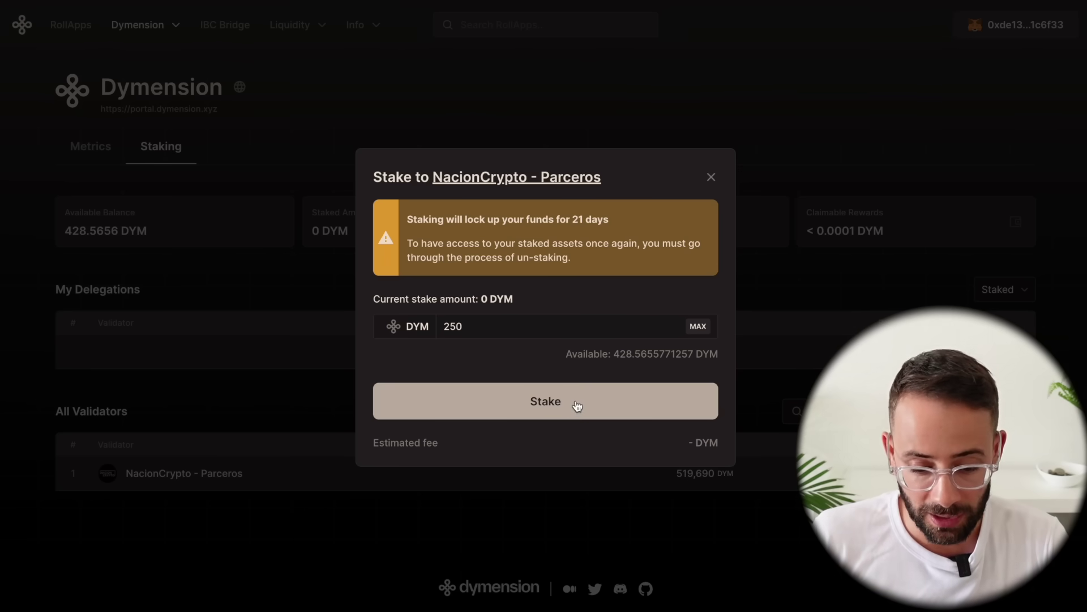
Submit the 250 DYM stake and approve the public key signature and transaction in MetaMask
left_click(572, 412)
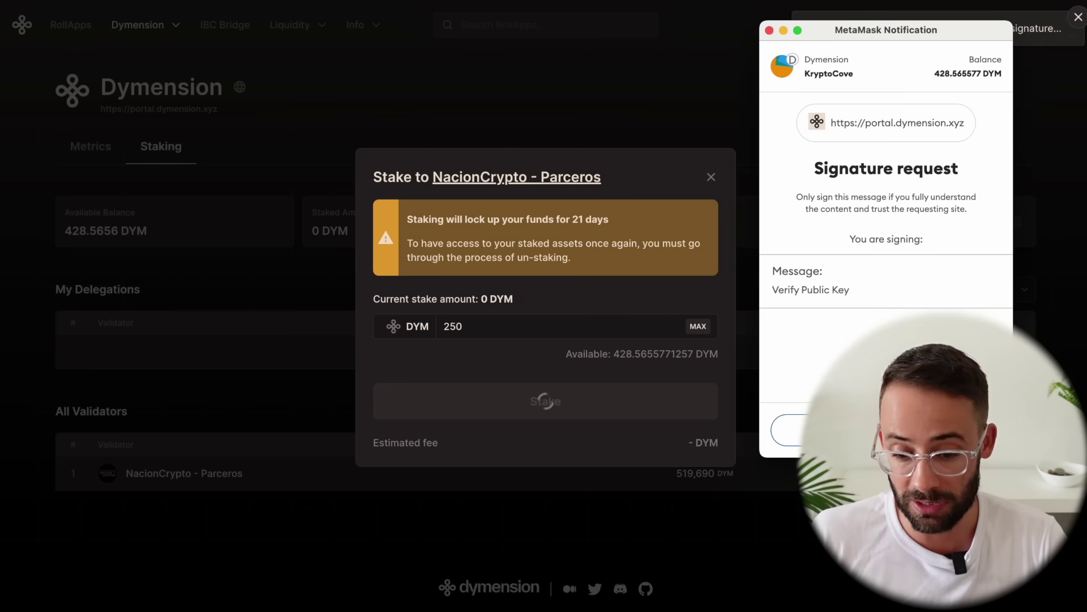
left_click(950, 430)
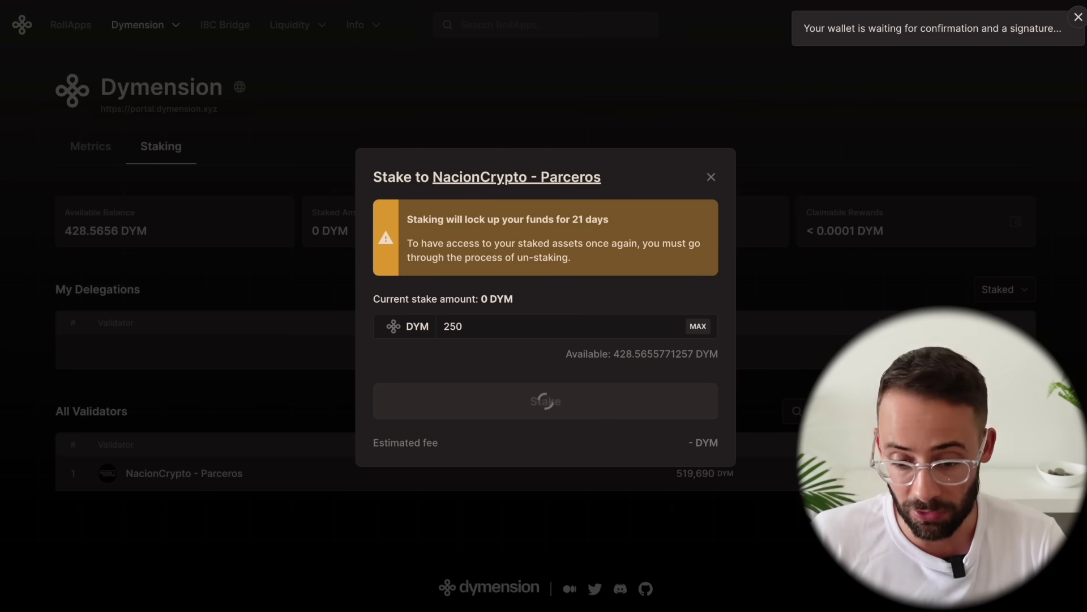
left_click(963, 436)
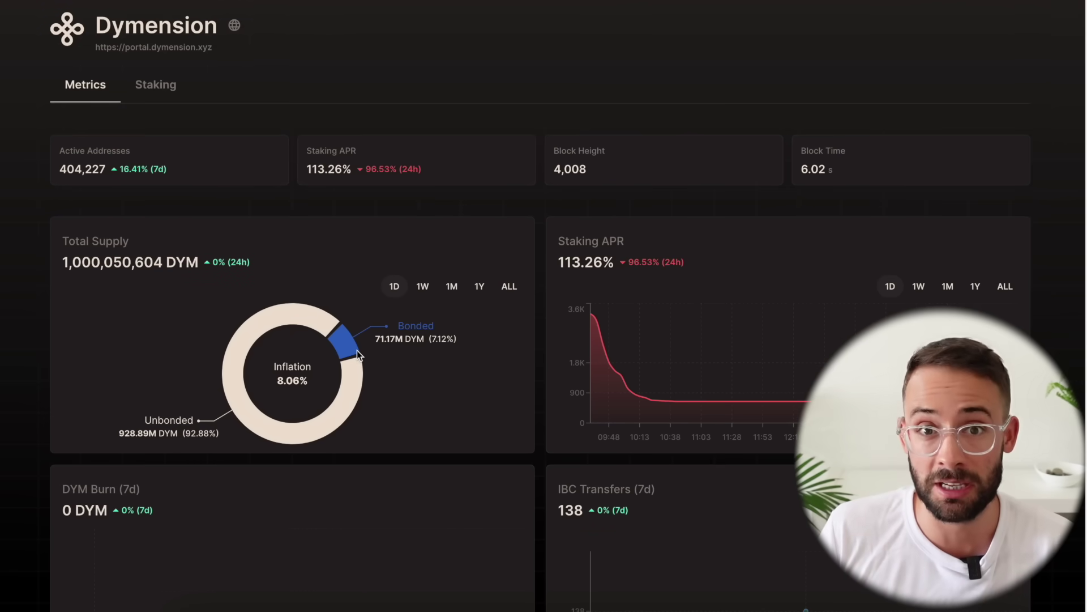
Scroll through the network charts on the Metrics page
scroll(386, 382, "up", 2)
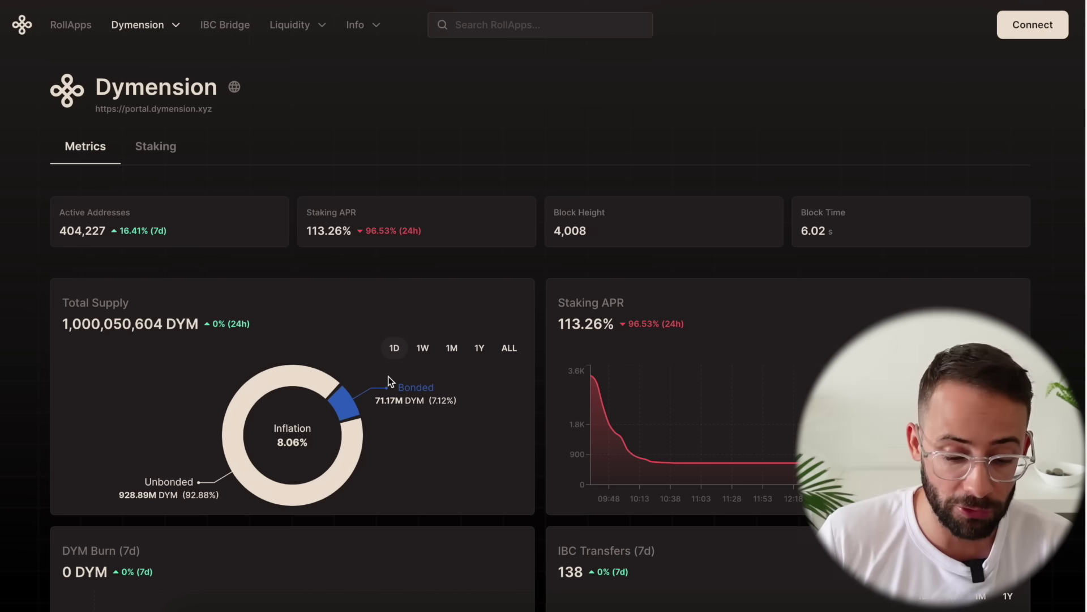
scroll(423, 476, "down", 3)
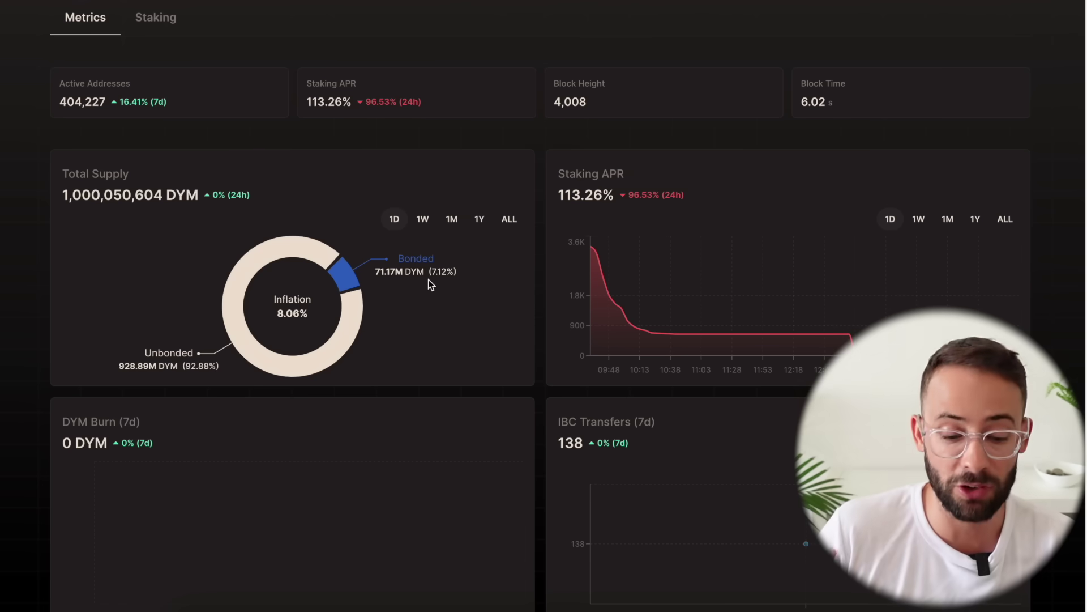
scroll(627, 315, "up", 3)
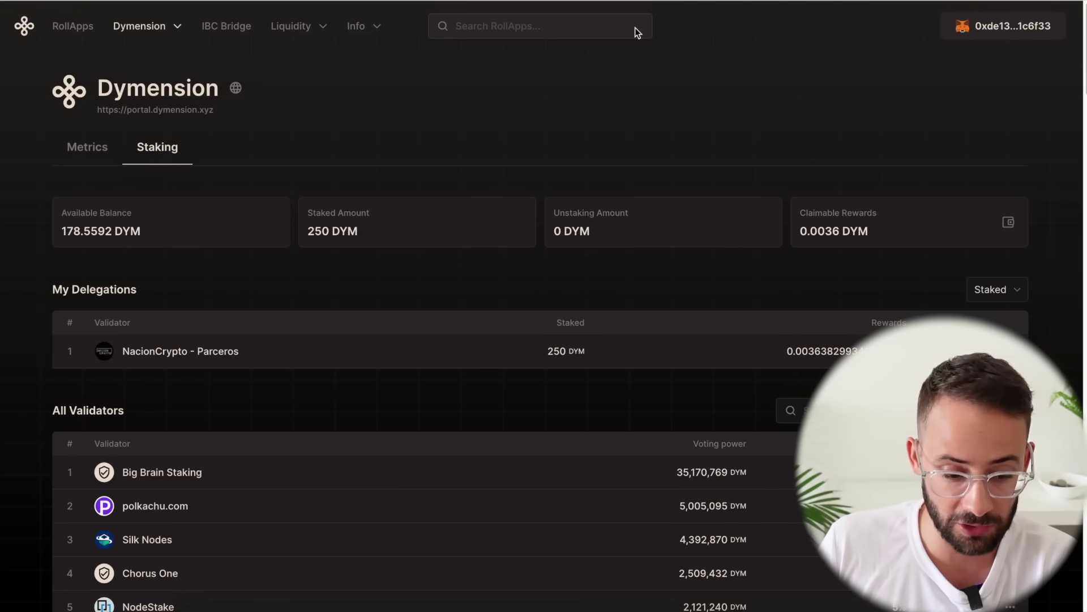
scroll(862, 299, "down", 2)
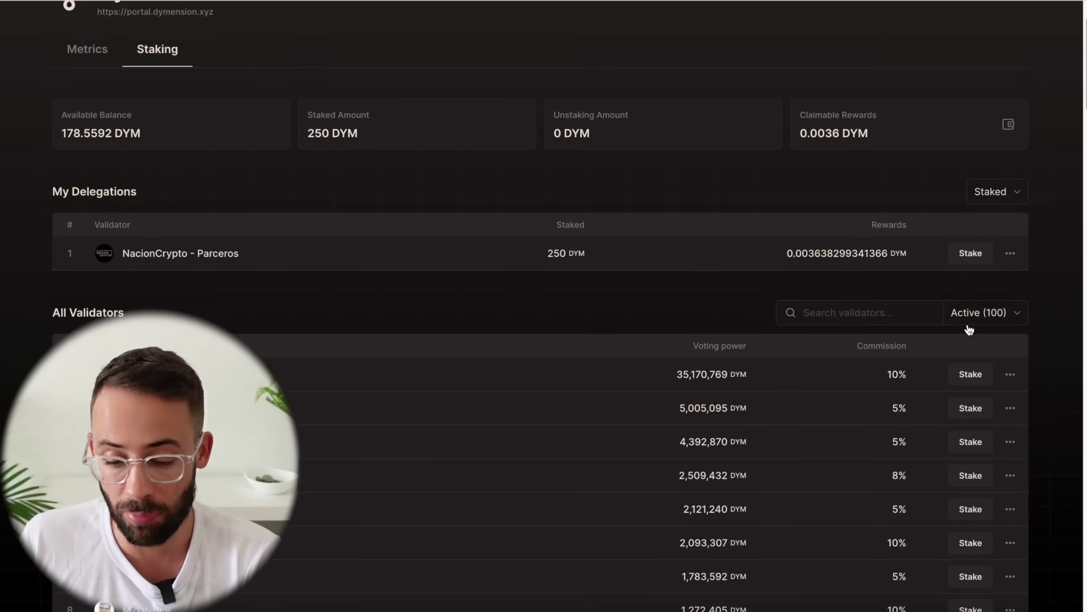
left_click(1012, 253)
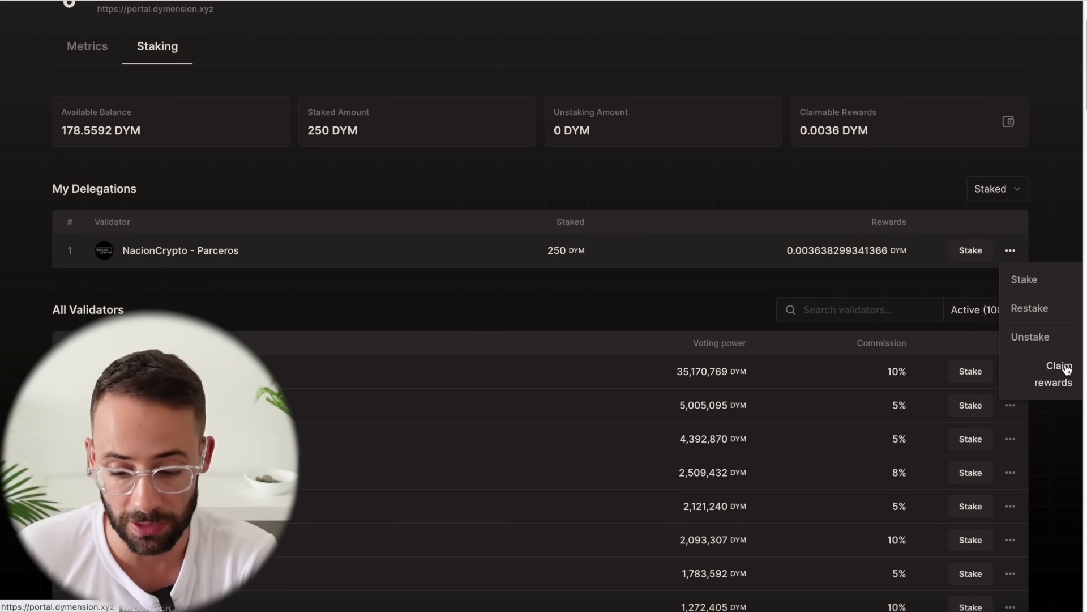
left_click(567, 174)
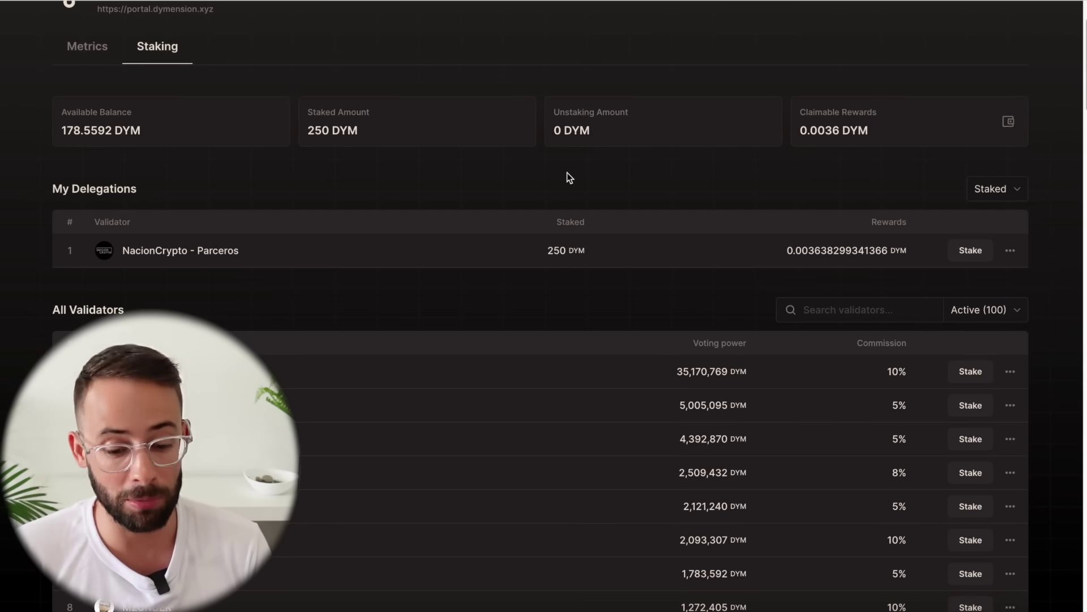
scroll(682, 73, "up", 2)
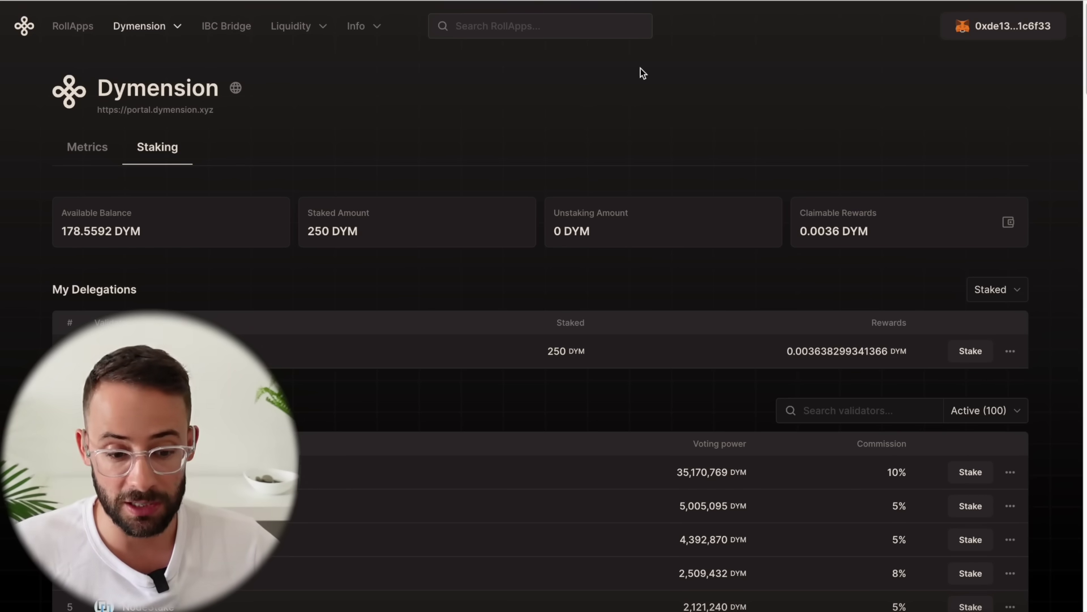
Open the wallet's Withdraw funds form from the account menu, close it, then reopen it
left_click(1003, 25)
left_click(1032, 22)
left_click(1028, 27)
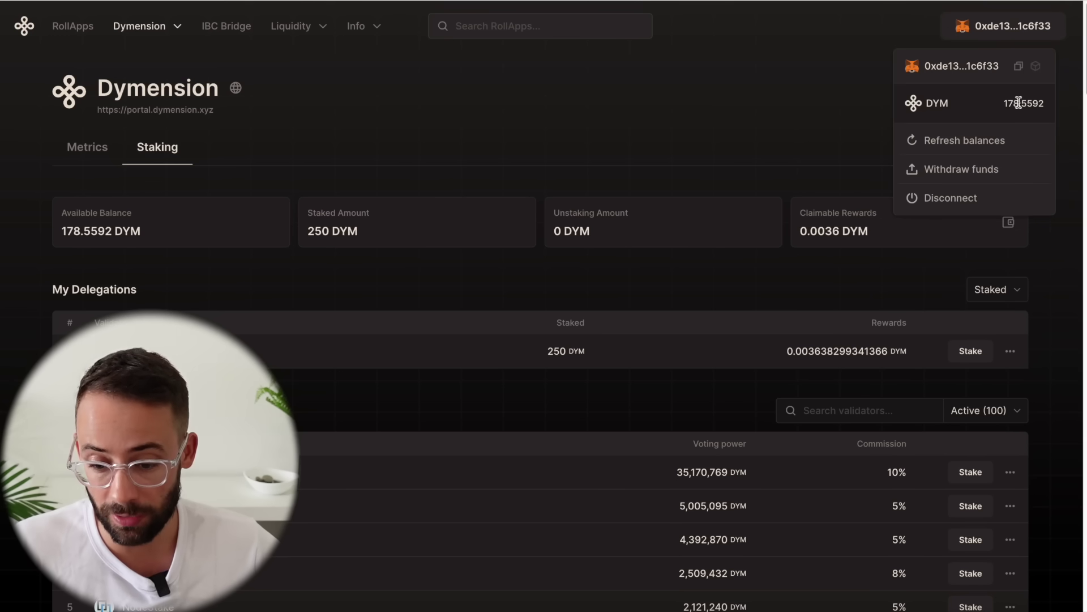
left_click(973, 171)
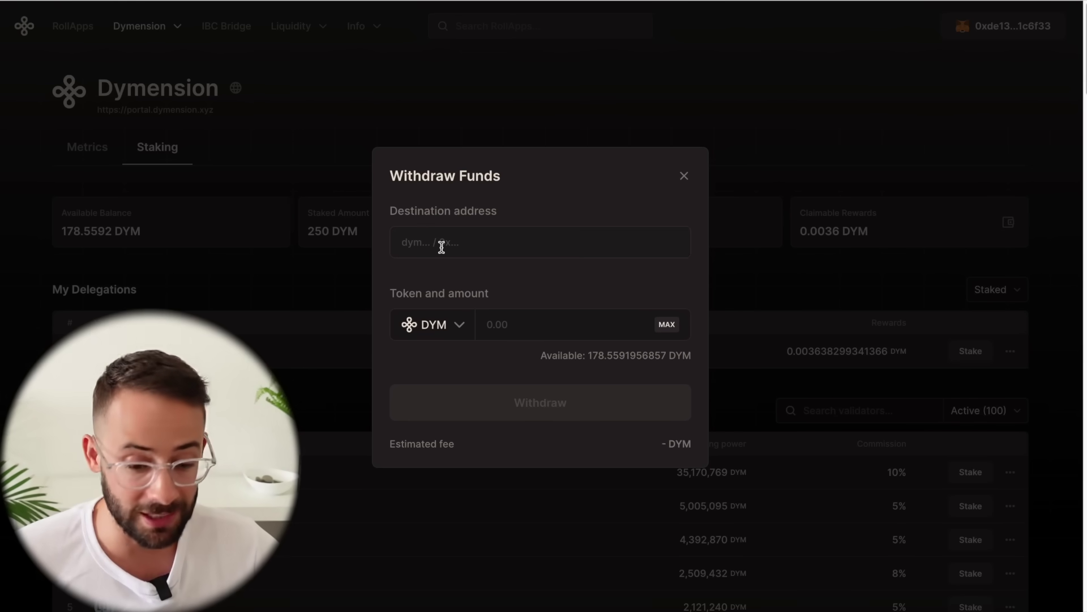
left_click(684, 176)
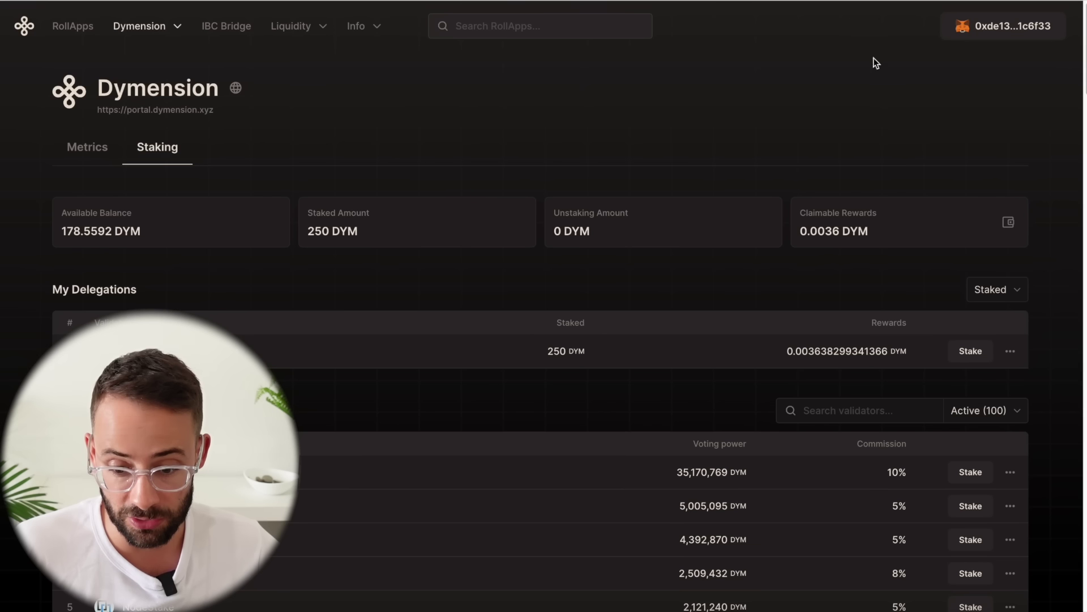
left_click(1005, 26)
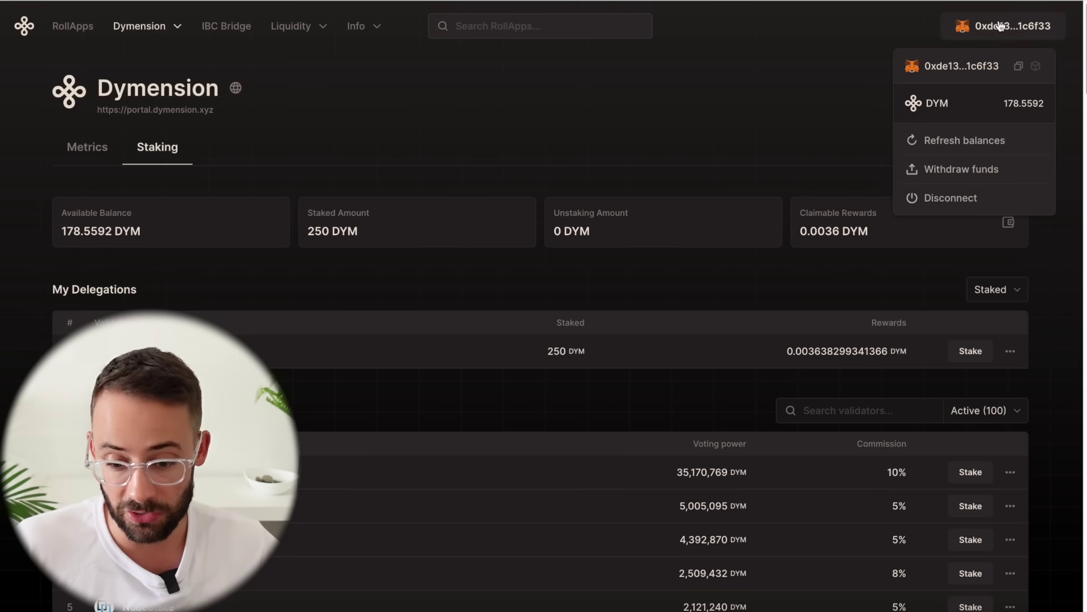
left_click(980, 170)
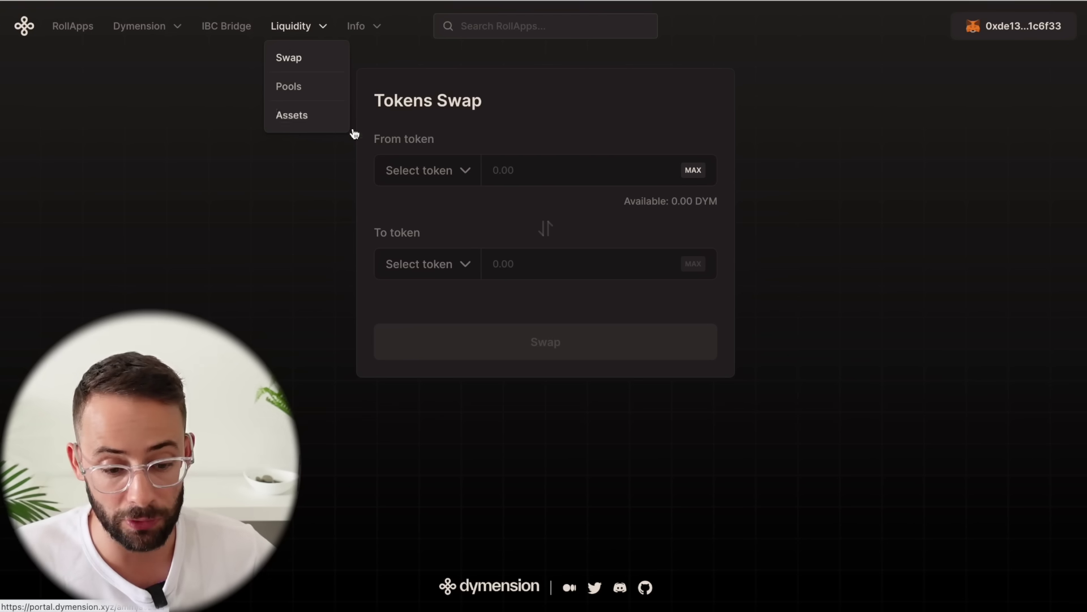
Open and close both the source and destination token lists on Tokens Swap
left_click(429, 171)
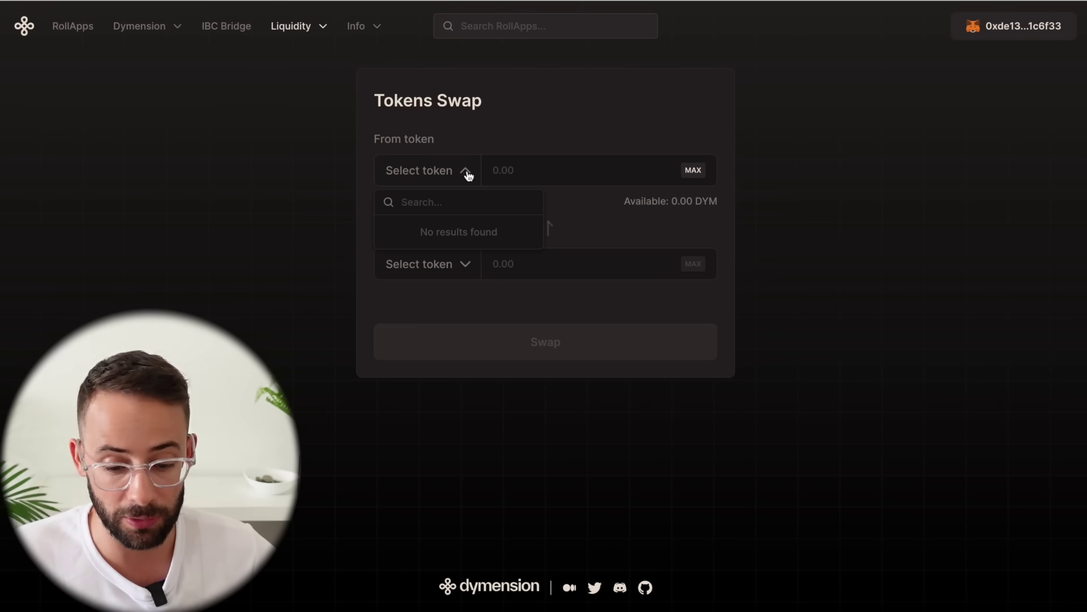
left_click(693, 208)
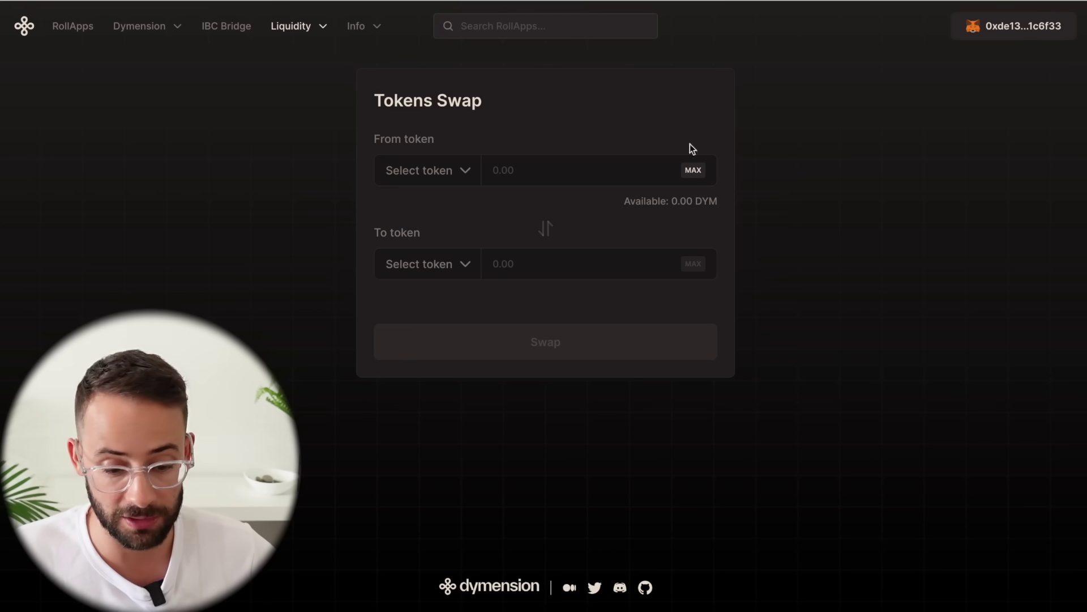
left_click(428, 272)
left_click(559, 184)
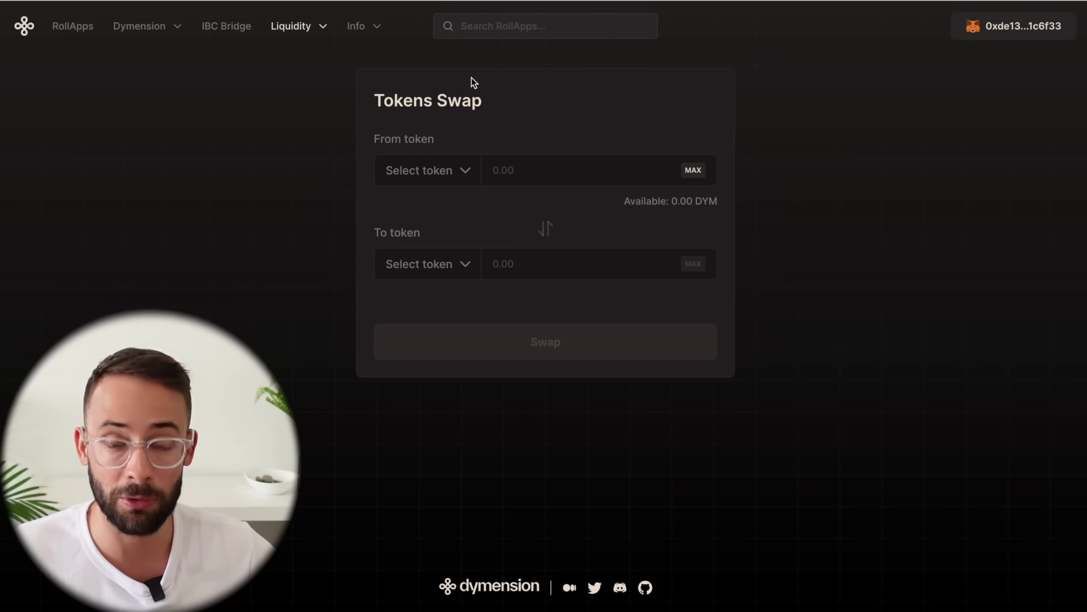
Return to the staking overview through Dymension > Staking
mouse_move(306, 39)
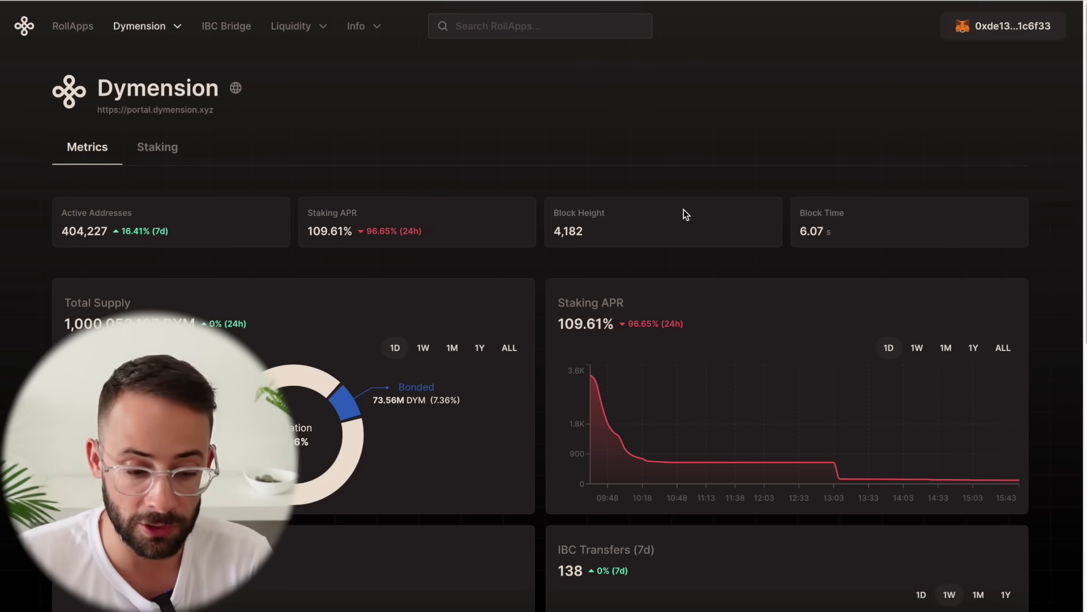
mouse_move(146, 28)
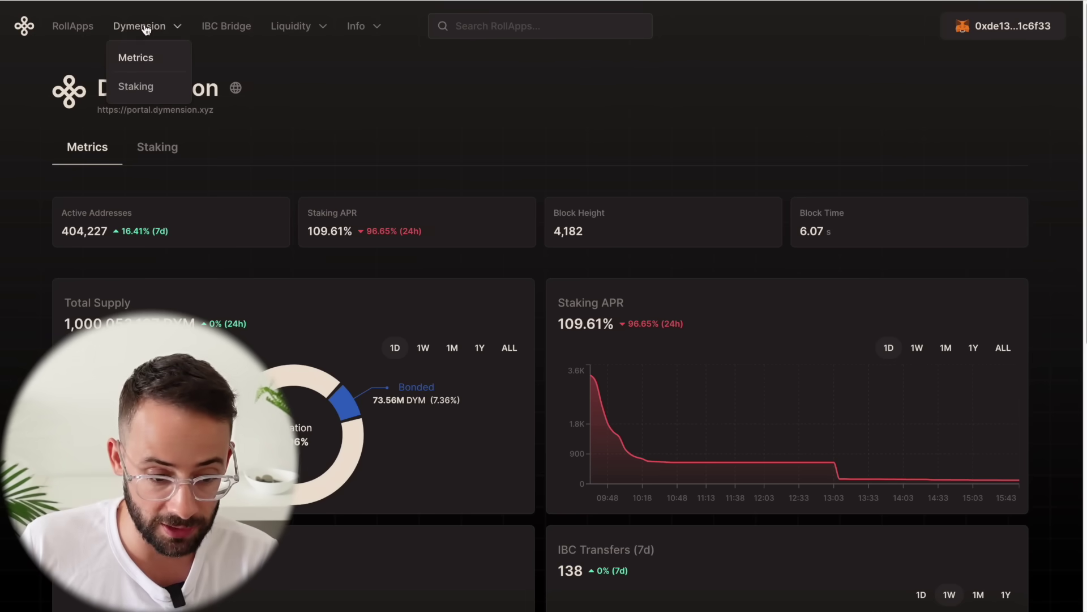
left_click(139, 86)
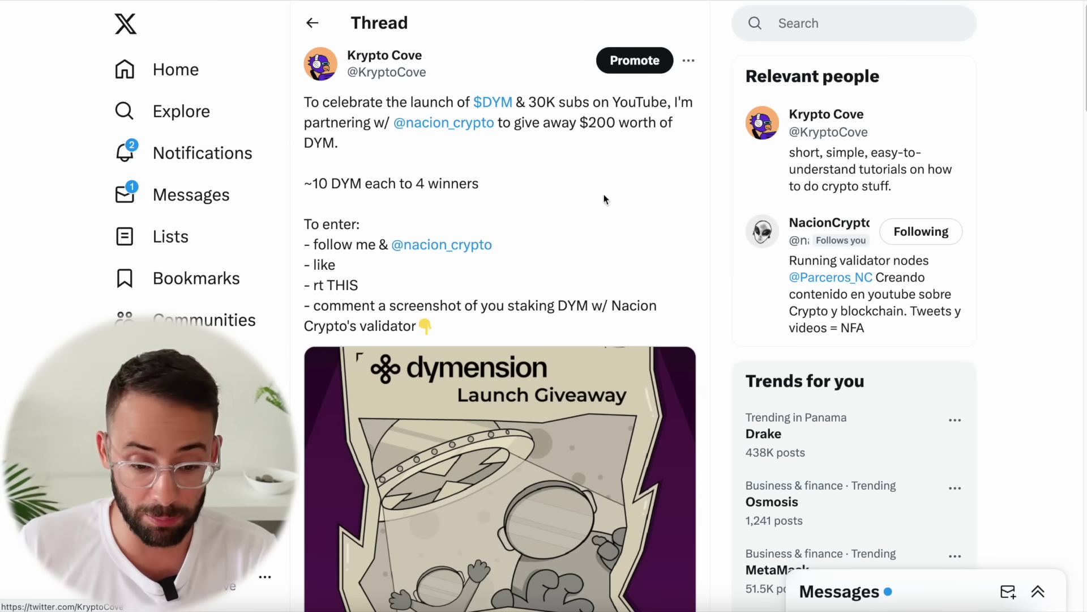
Read through the $DYM giveaway thread replies, then highlight the '10 DYM' prize for 4 winners
mouse_move(443, 124)
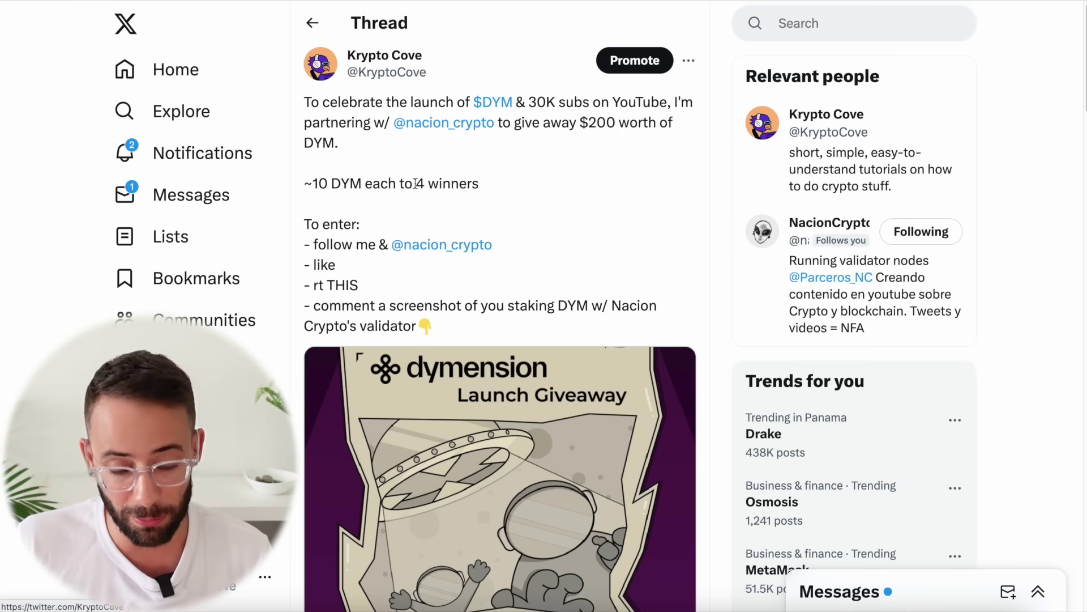
scroll(522, 247, "up", 1)
scroll(578, 253, "down", 3)
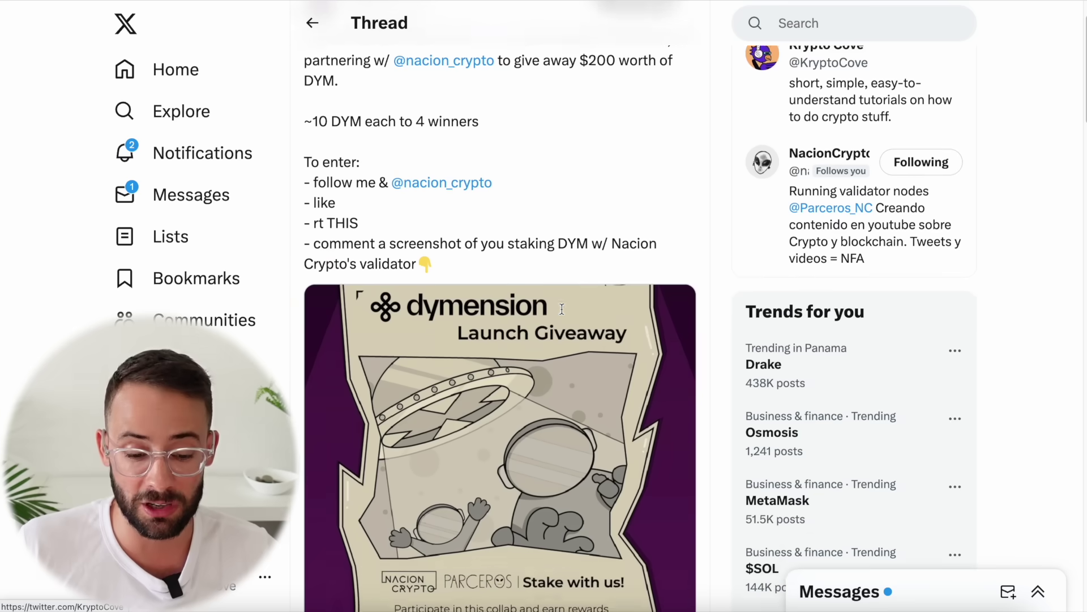
scroll(344, 328, "down", 2)
scroll(351, 272, "up", 3)
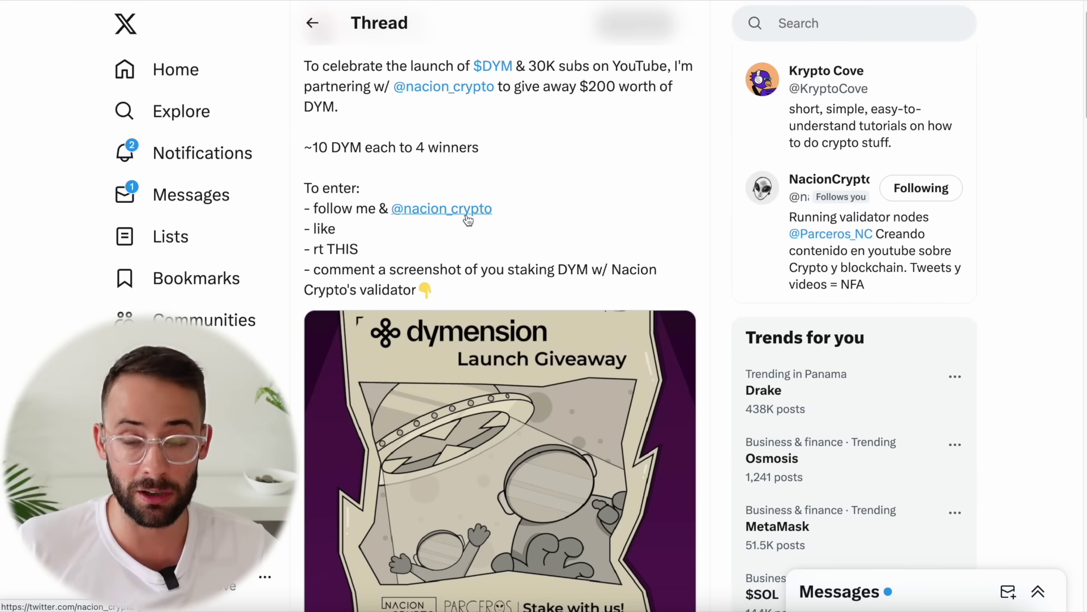
scroll(650, 261, "down", 3)
scroll(650, 261, "down", 10)
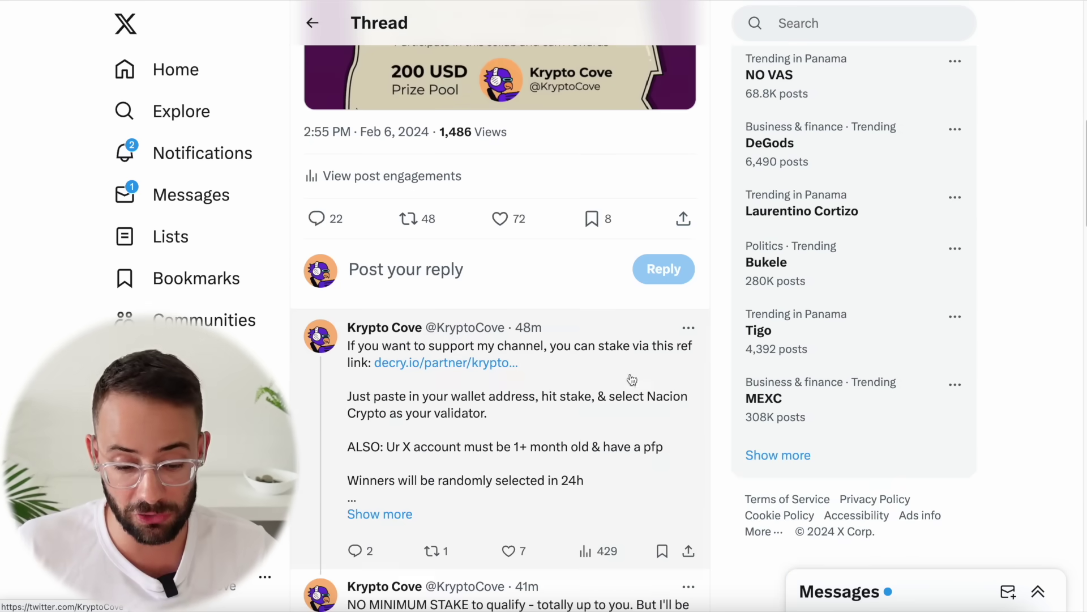
scroll(626, 464, "down", 5)
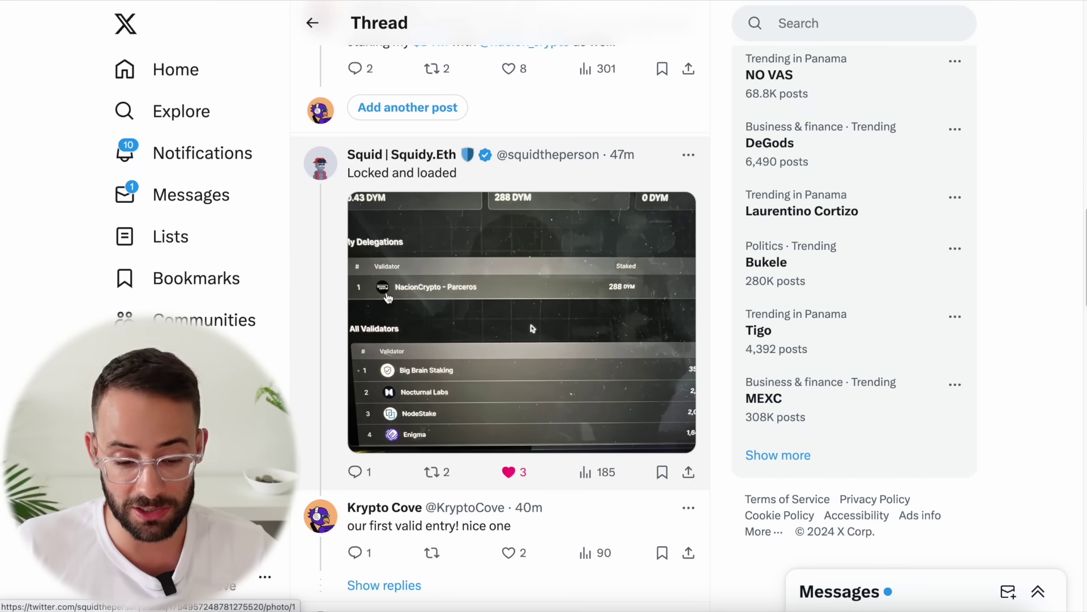
scroll(485, 299, "down", 2)
scroll(485, 299, "down", 4)
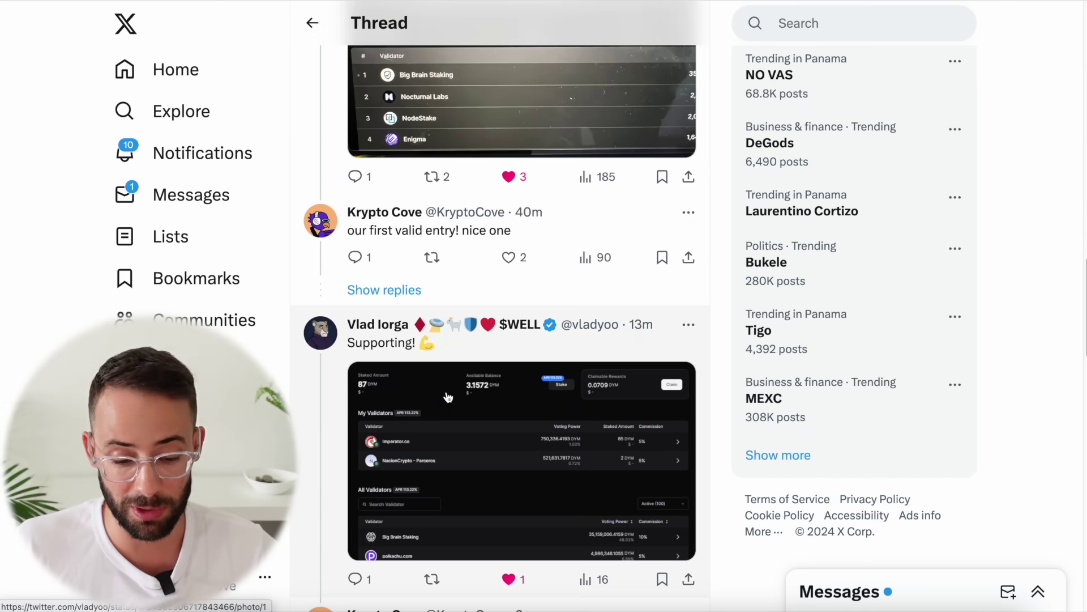
scroll(526, 420, "down", 1)
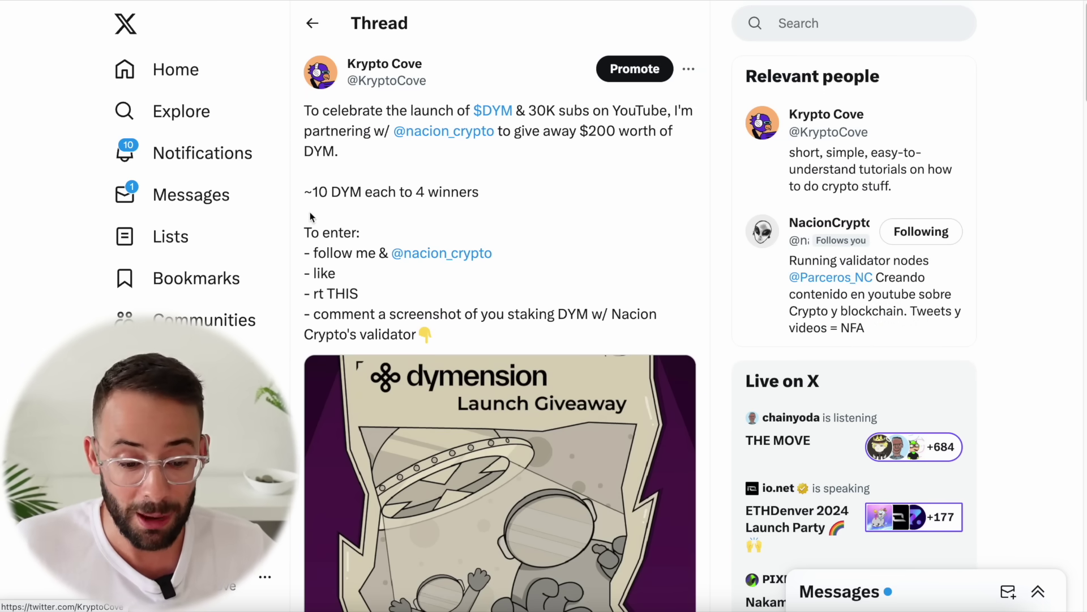
left_click_drag(315, 190, 367, 191)
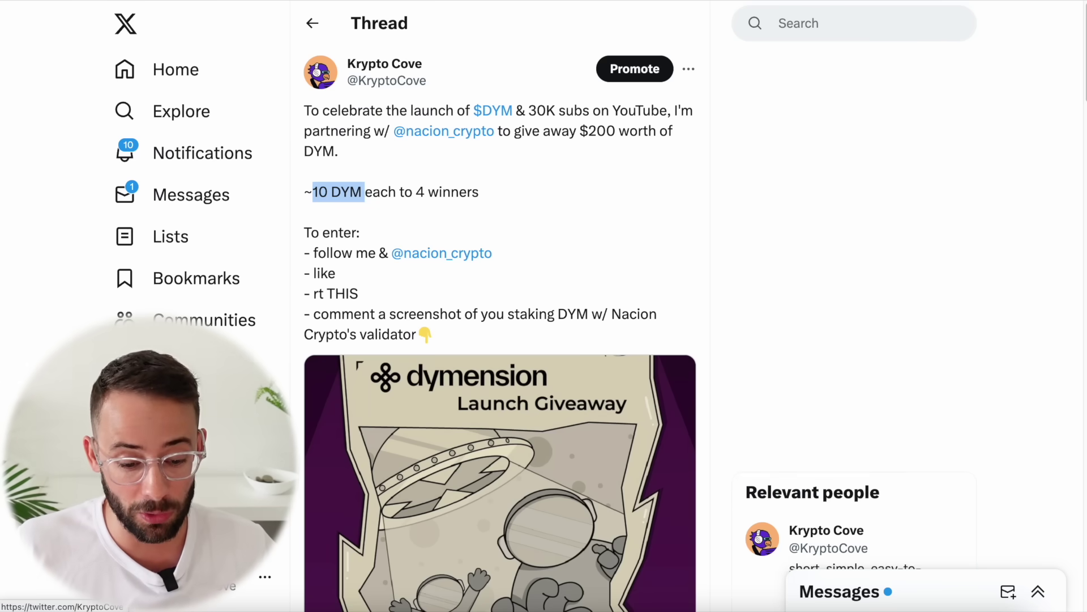
Return to the Krypto Cove feed and open the $TIA staking post about a viewer's $1,000+ DYM airdrop
key("alt+Left")
scroll(517, 400, "down", 10)
scroll(518, 406, "down", 15)
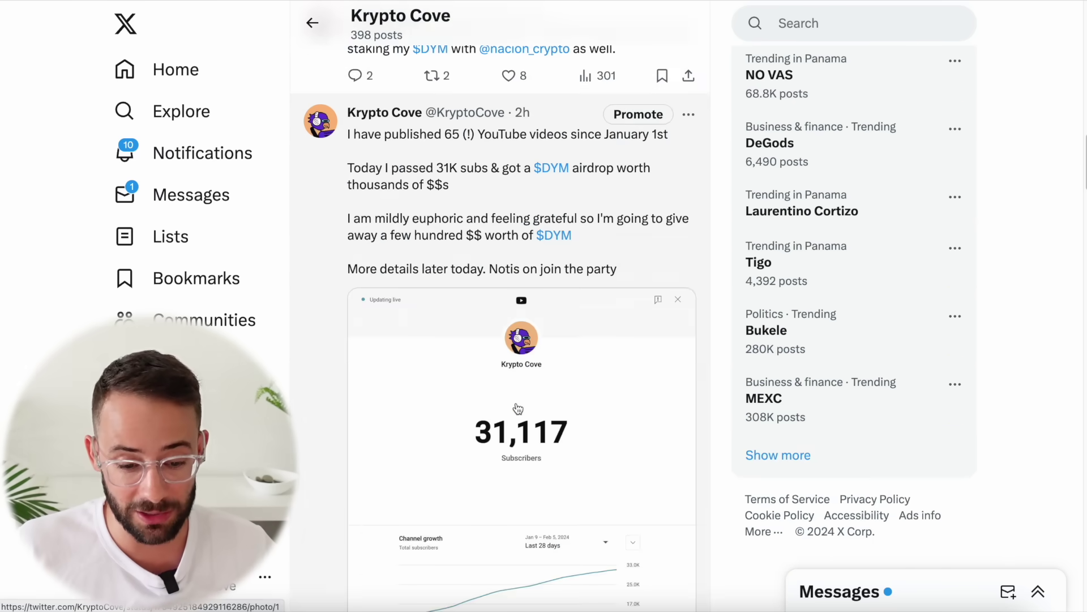
left_click(548, 234)
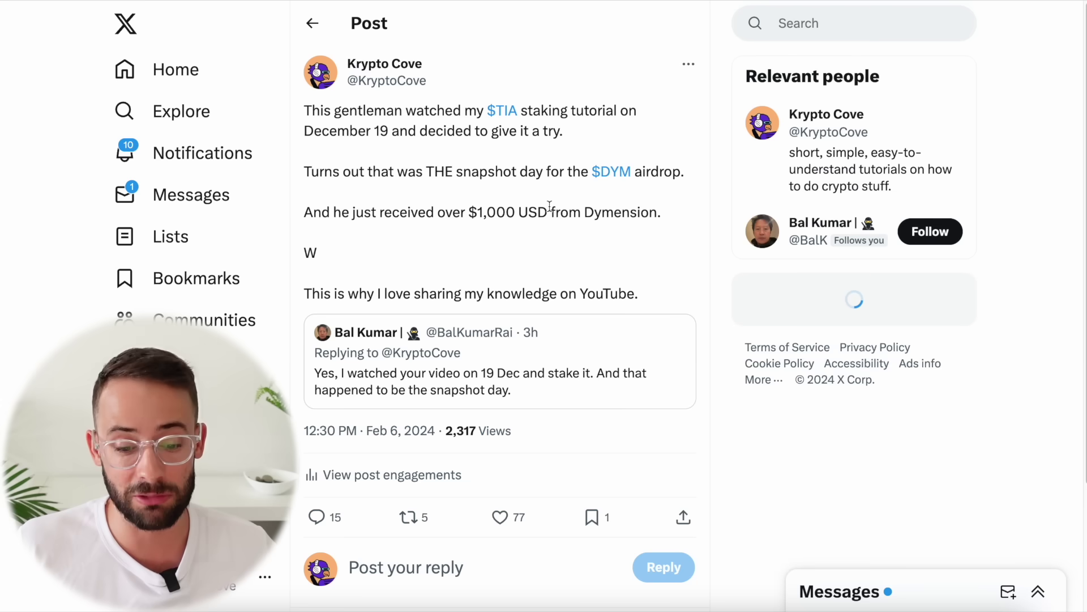